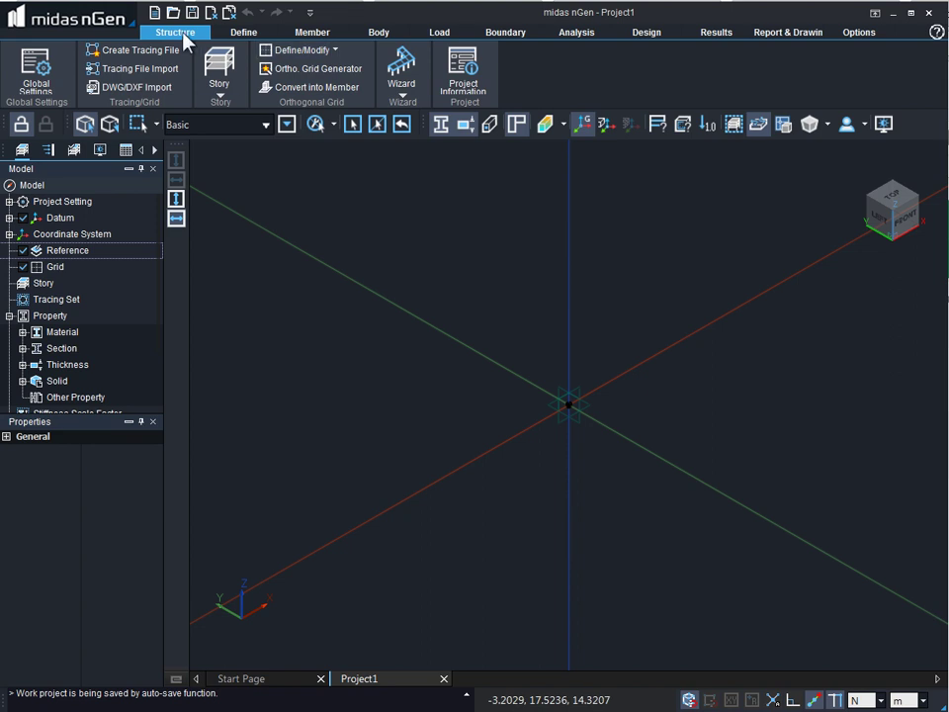
Step: Load cDrawing1.dwg into the DWG/DXF import so its column, beam and brace layers appear
{"action": "left_click", "coordinate": [141, 89]}
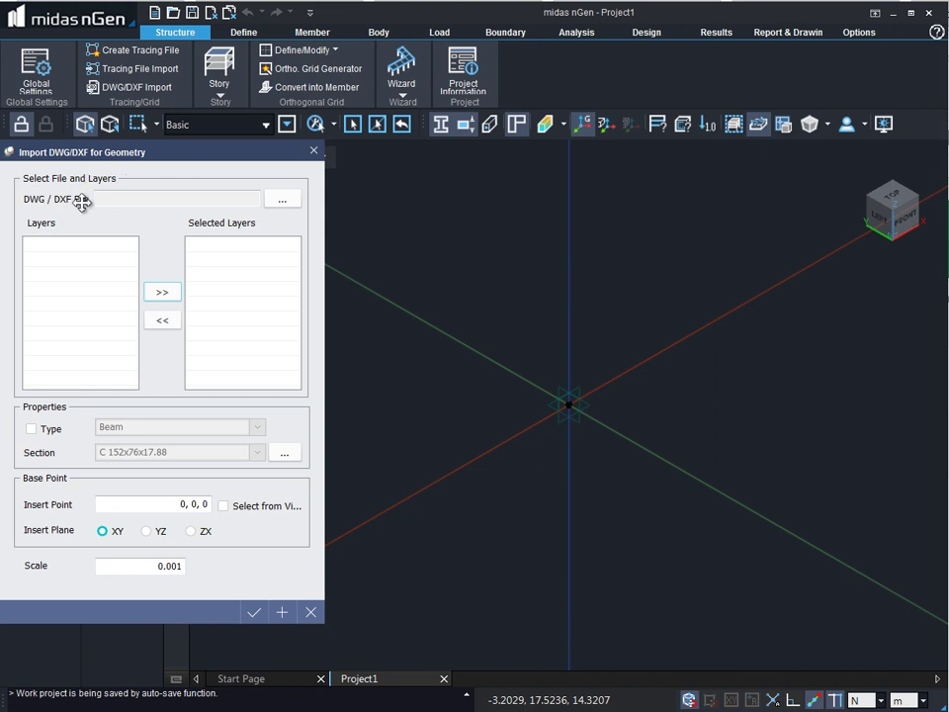
{"action": "left_click", "coordinate": [281, 201]}
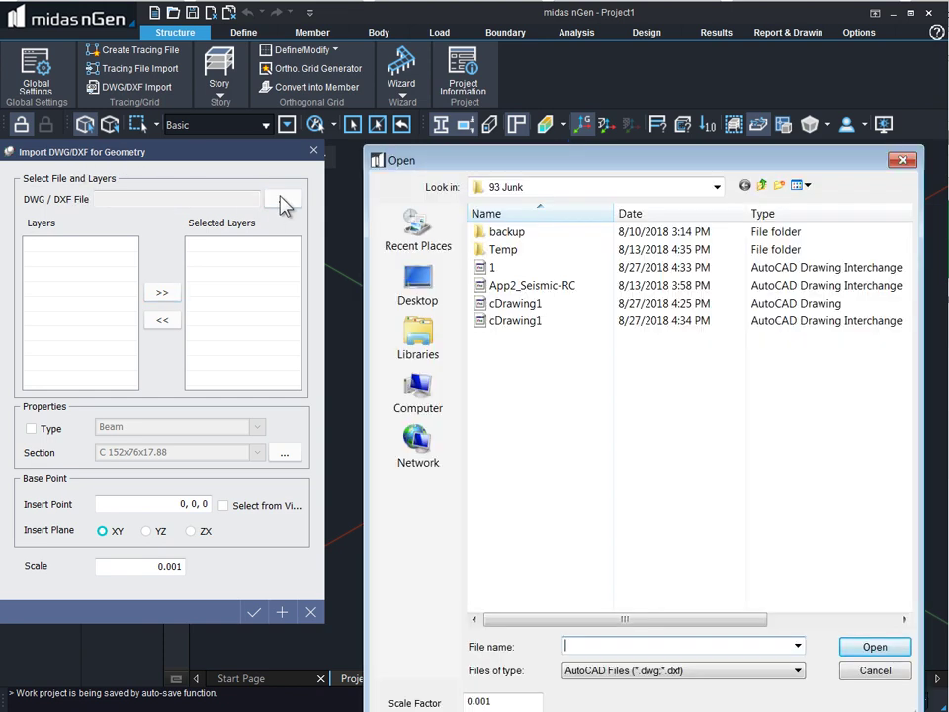
{"action": "left_click", "coordinate": [507, 303]}
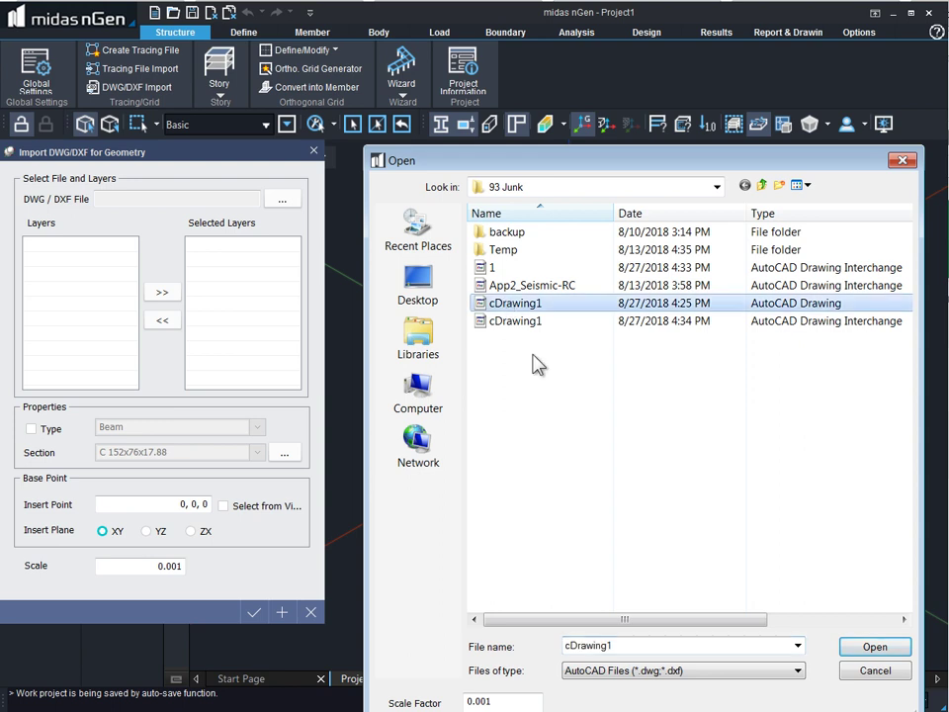
{"action": "left_click", "coordinate": [869, 647]}
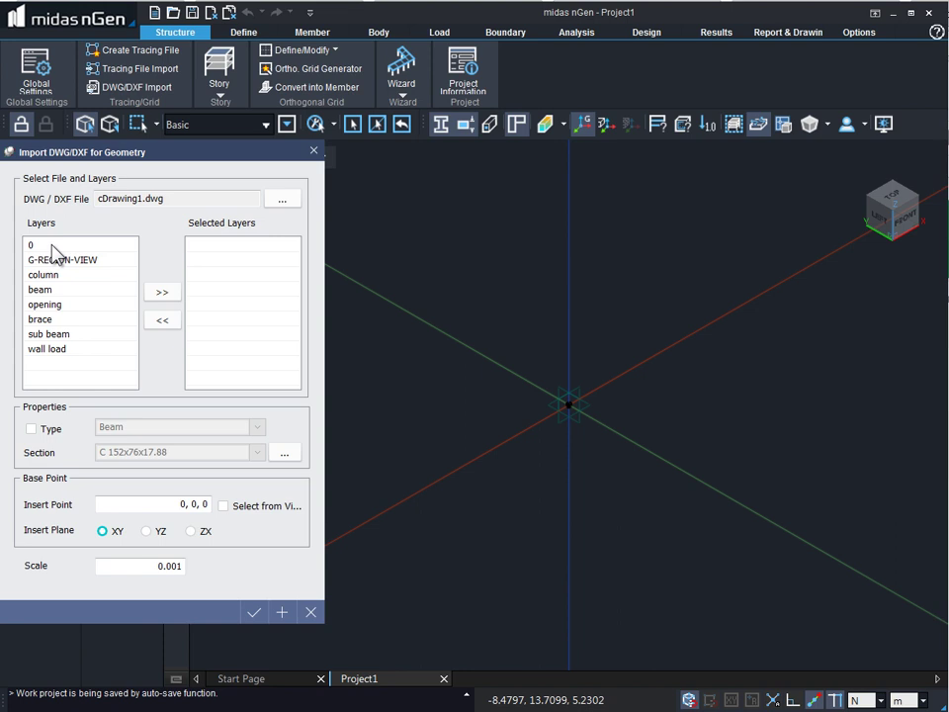
Step: Set the beam layer as Beam members with section SB 400x600 on the XY insert plane
{"action": "left_click", "coordinate": [43, 295]}
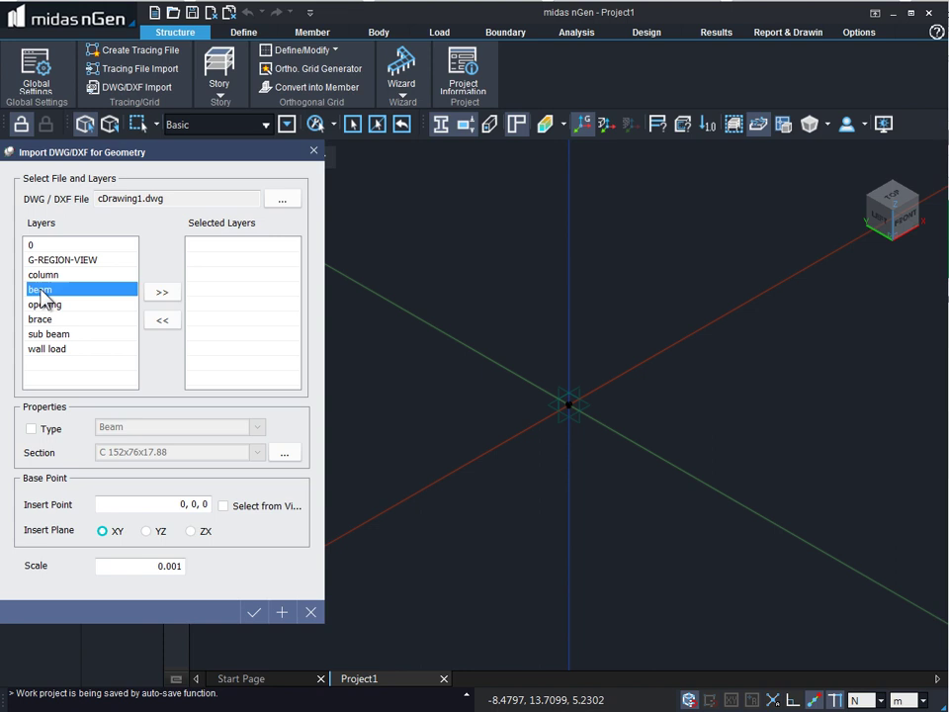
{"action": "left_click", "coordinate": [160, 293]}
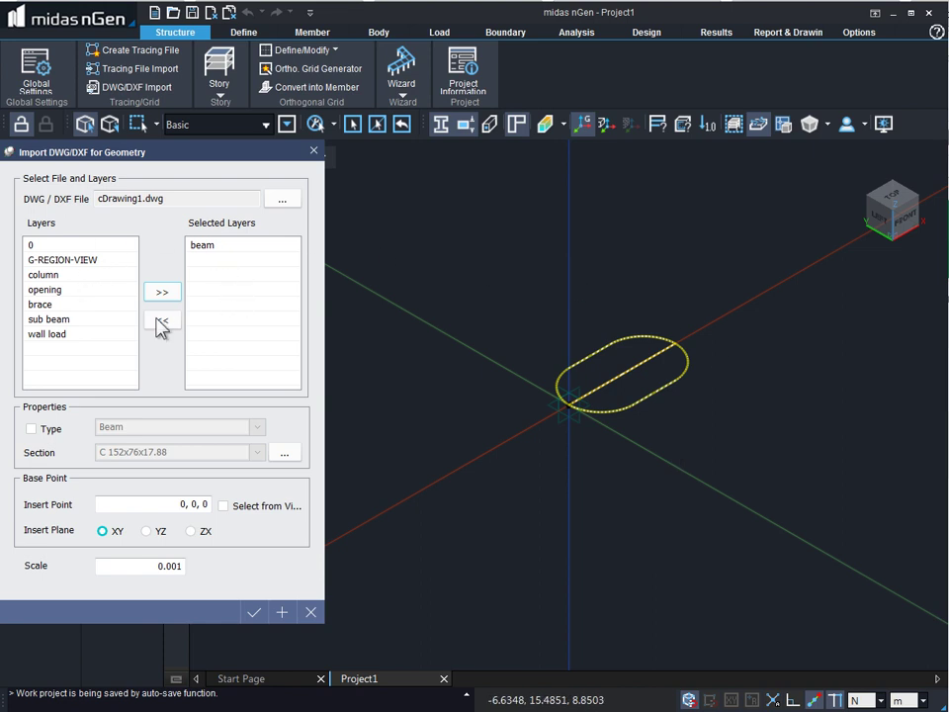
{"action": "left_click", "coordinate": [43, 428]}
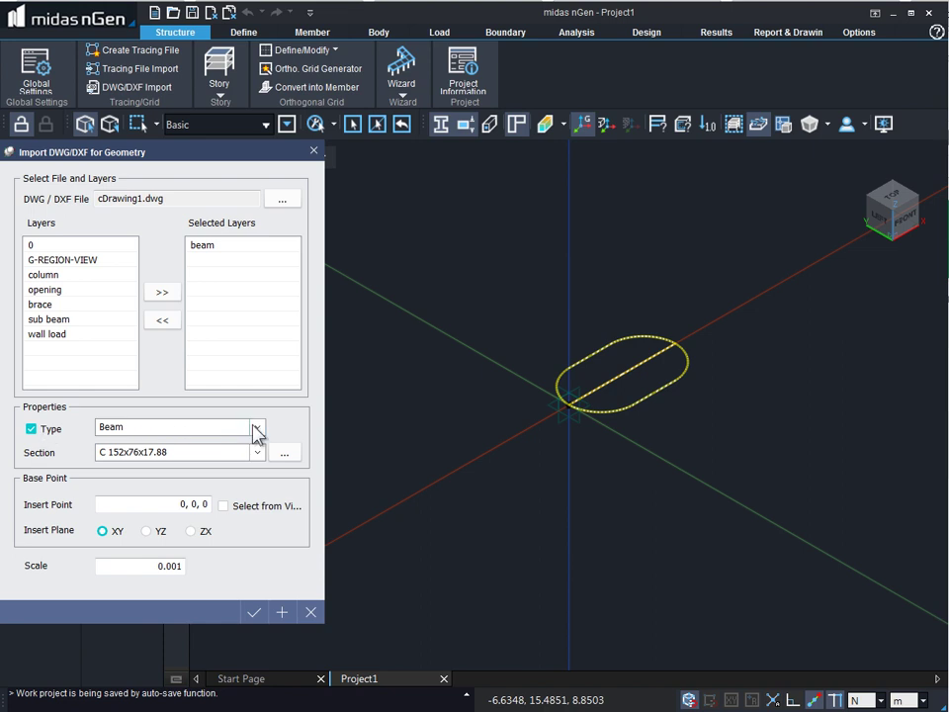
{"action": "left_click", "coordinate": [256, 430]}
{"action": "left_click", "coordinate": [258, 453]}
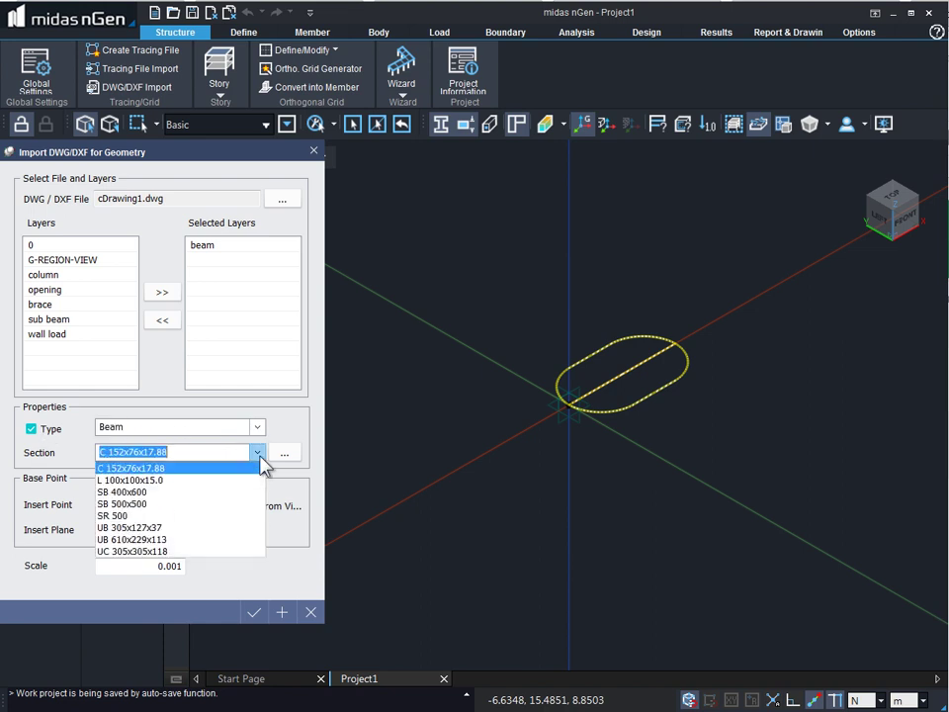
{"action": "left_click", "coordinate": [174, 498]}
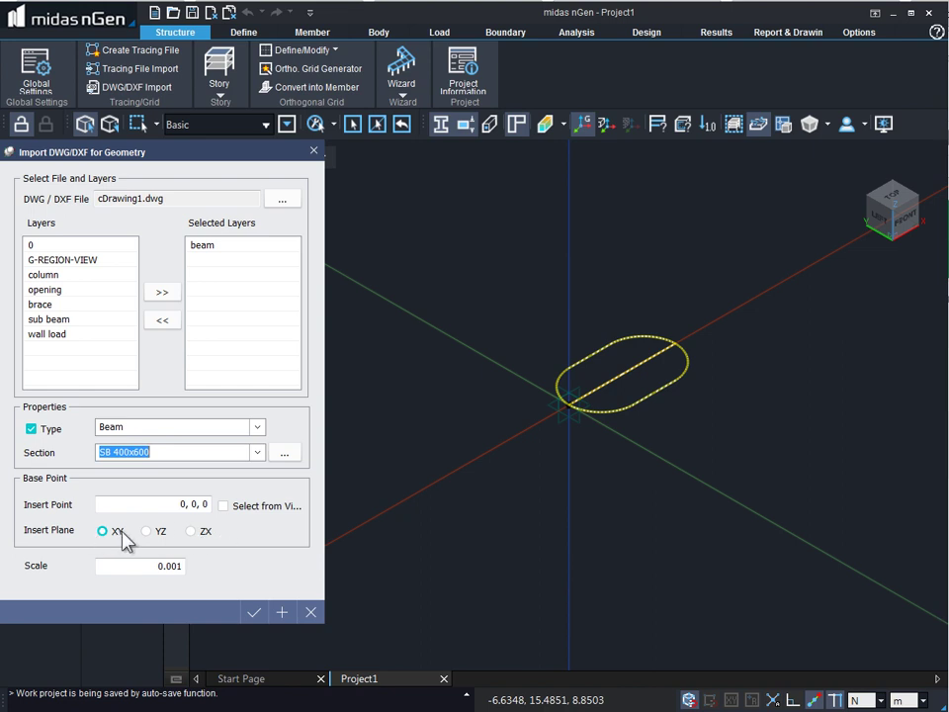
{"action": "left_click", "coordinate": [148, 532]}
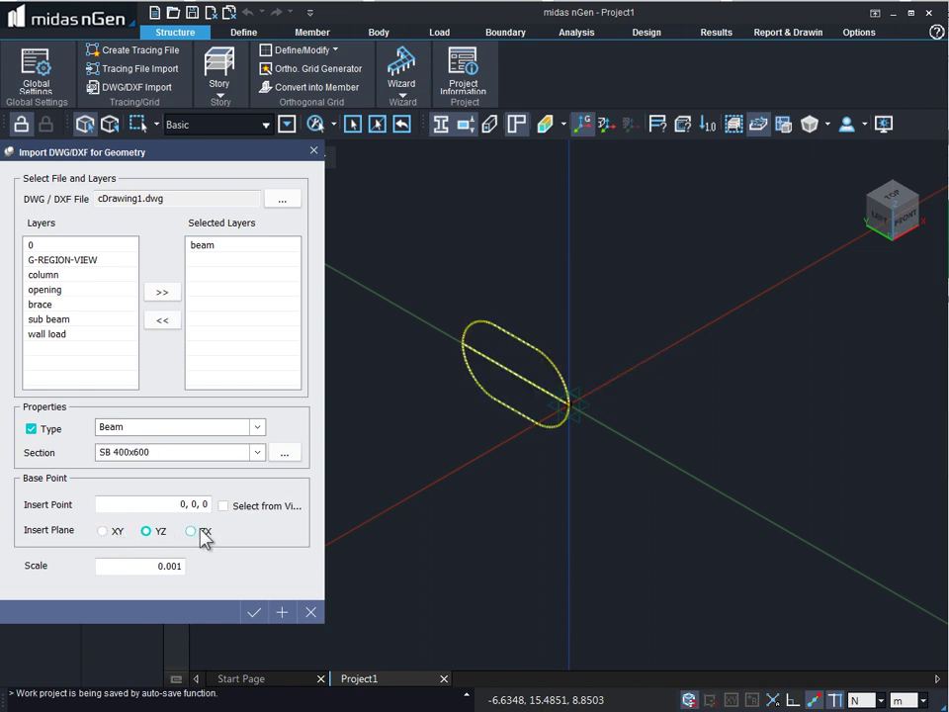
{"action": "left_click", "coordinate": [191, 531]}
{"action": "left_click", "coordinate": [114, 531]}
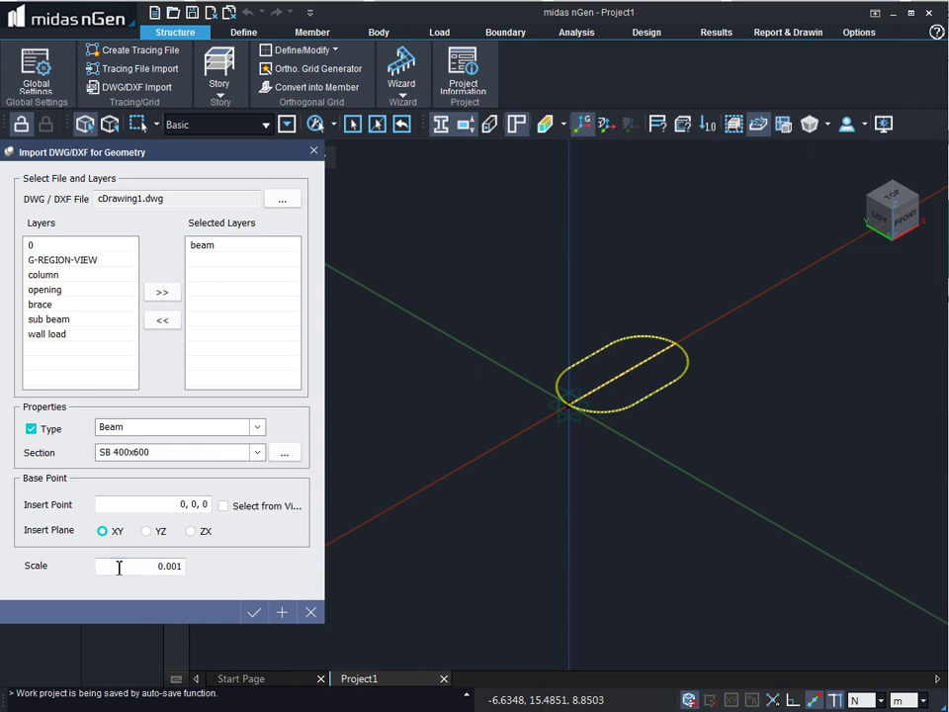
{"action": "left_click", "coordinate": [283, 612]}
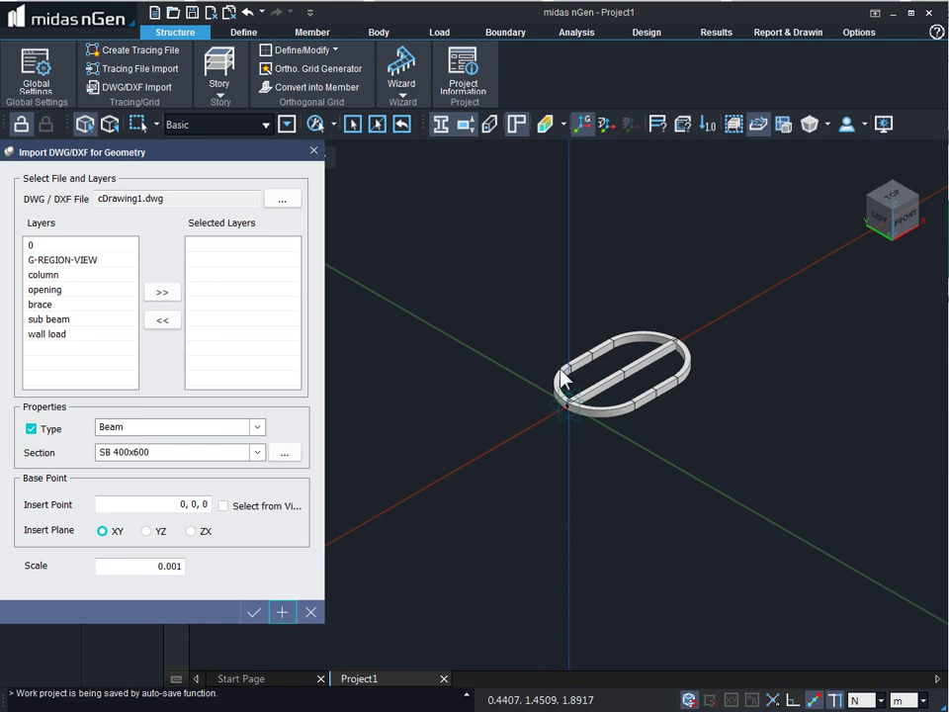
Step: Set the column layer as Column members with section SB 500x500
{"action": "left_click", "coordinate": [45, 281]}
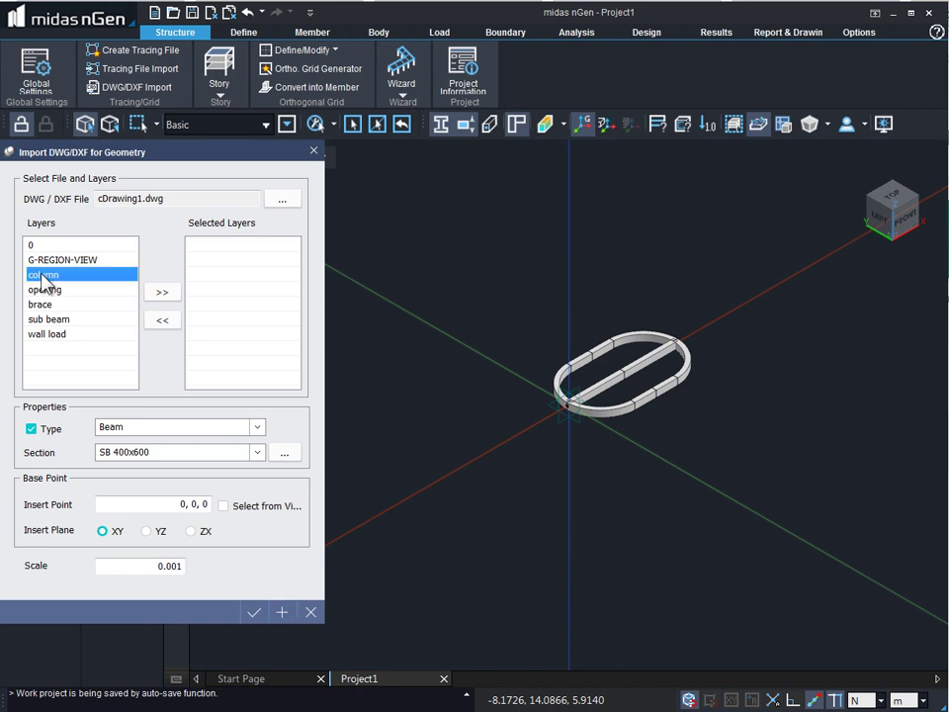
{"action": "left_click", "coordinate": [162, 291]}
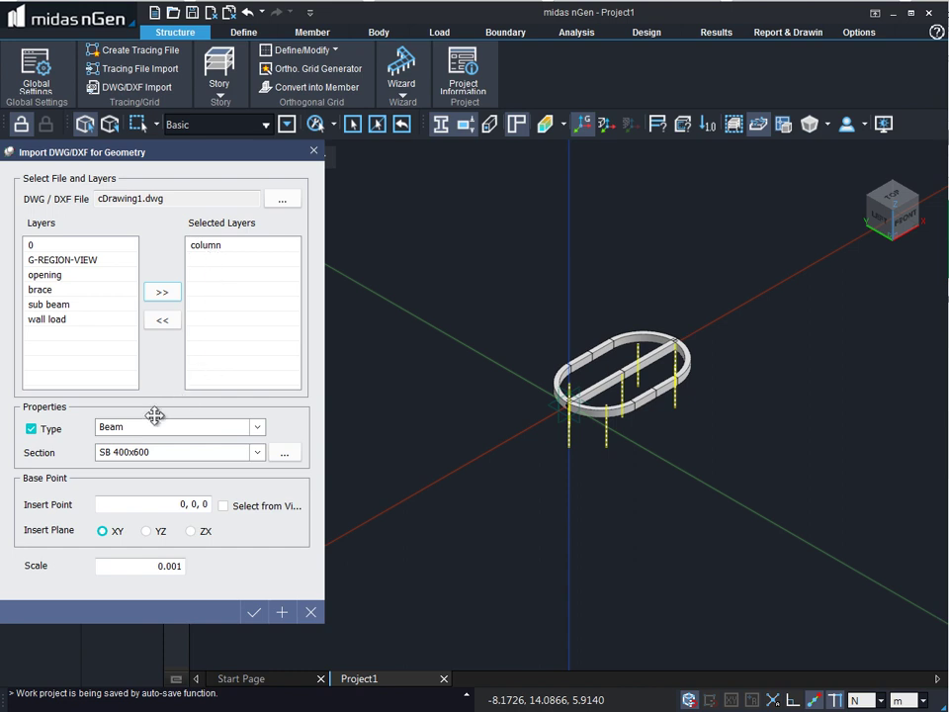
{"action": "left_click", "coordinate": [258, 432]}
{"action": "left_click", "coordinate": [145, 457]}
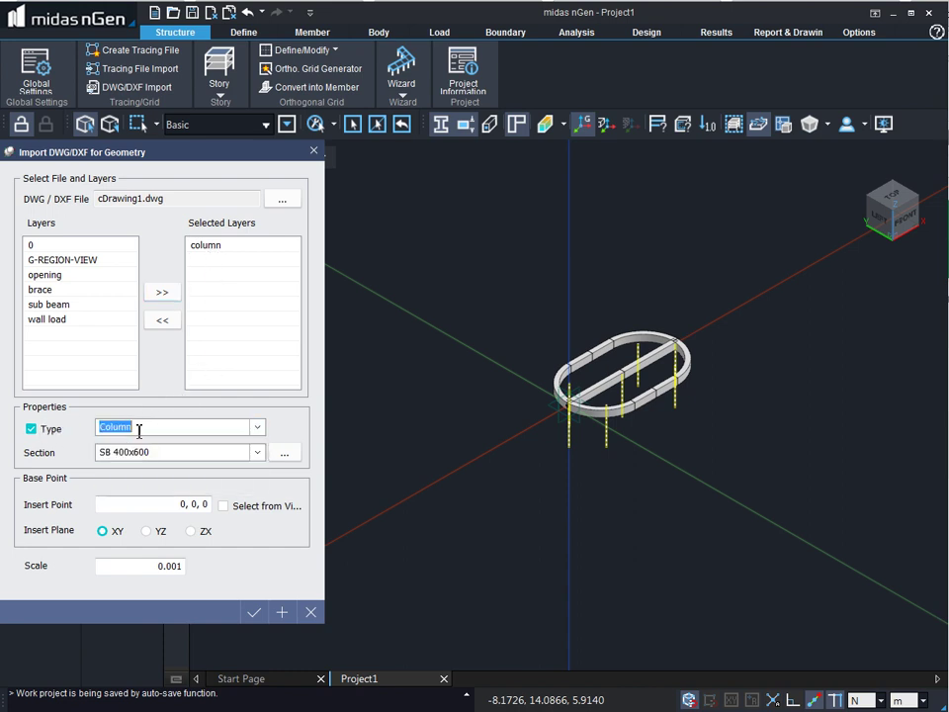
{"action": "left_click", "coordinate": [257, 453]}
{"action": "left_click", "coordinate": [164, 504]}
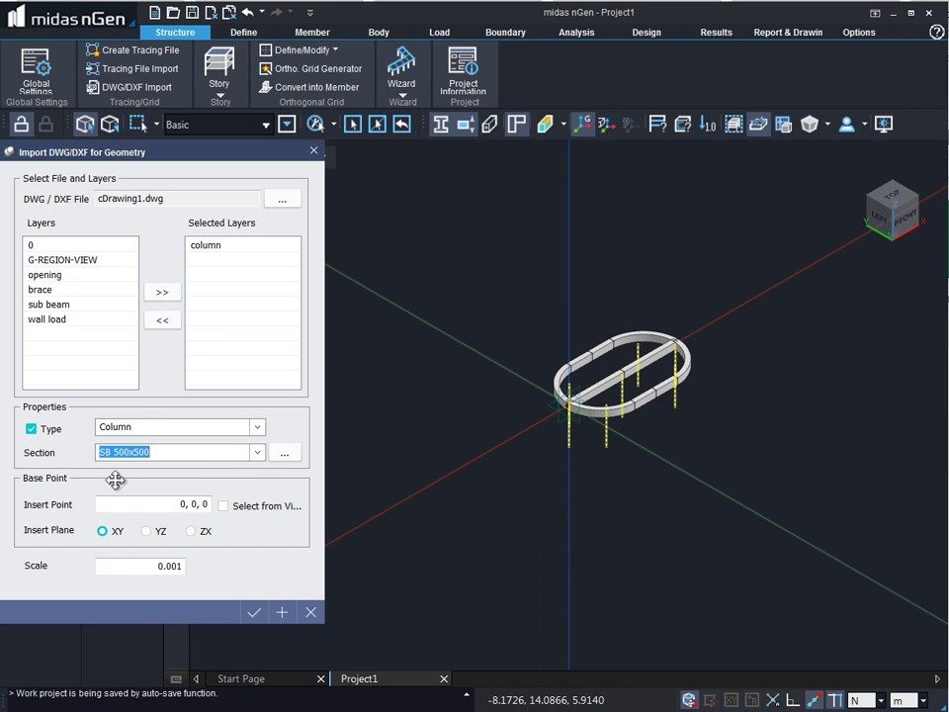
Step: Place the columns at origin 0,0,0 and create them from the column layer
{"action": "left_click", "coordinate": [224, 505]}
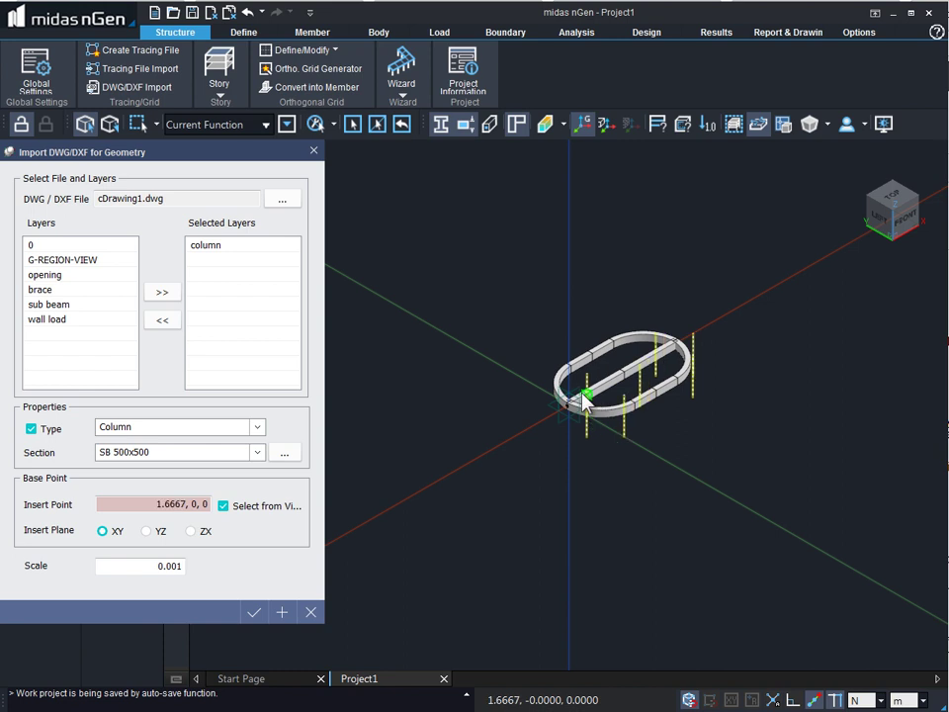
{"action": "left_click", "coordinate": [567, 411]}
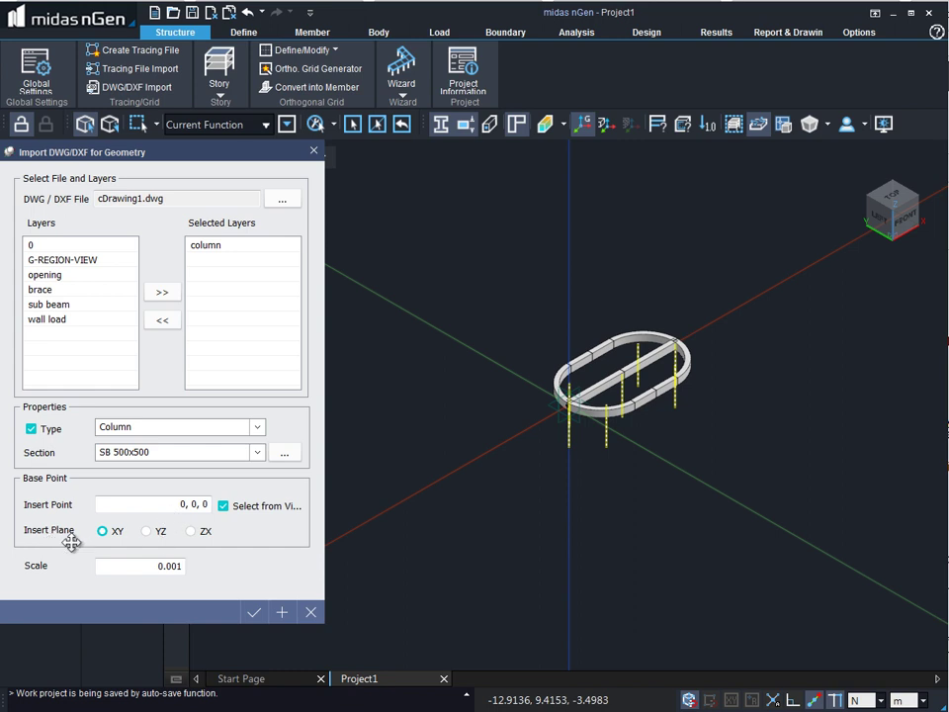
{"action": "left_click", "coordinate": [282, 614]}
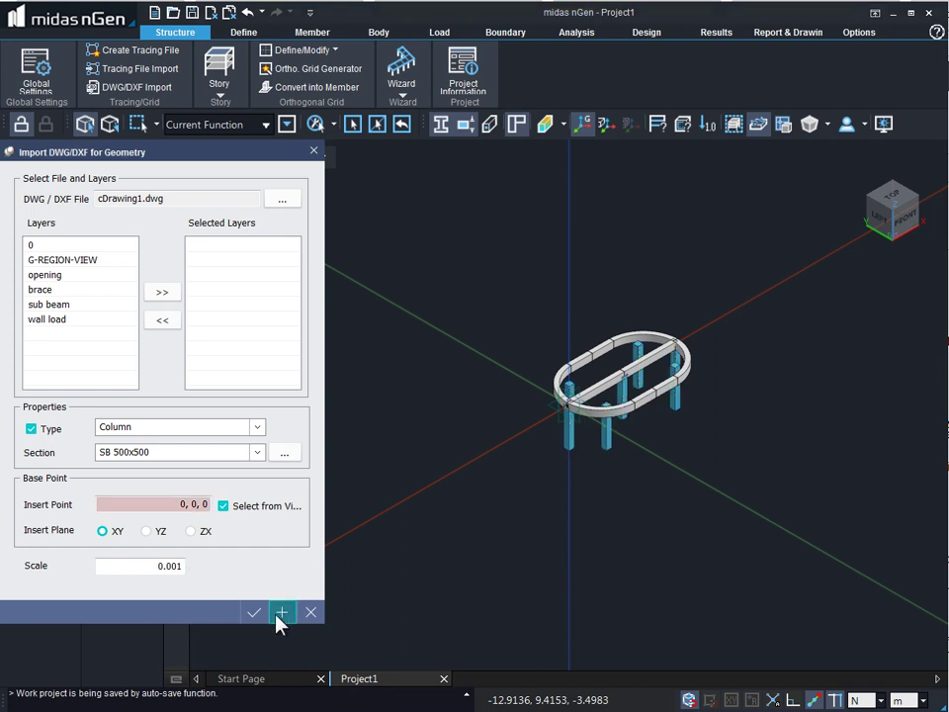
Step: Import the brace layer as Brace members with section UB 610x229x113
{"action": "left_click", "coordinate": [40, 289]}
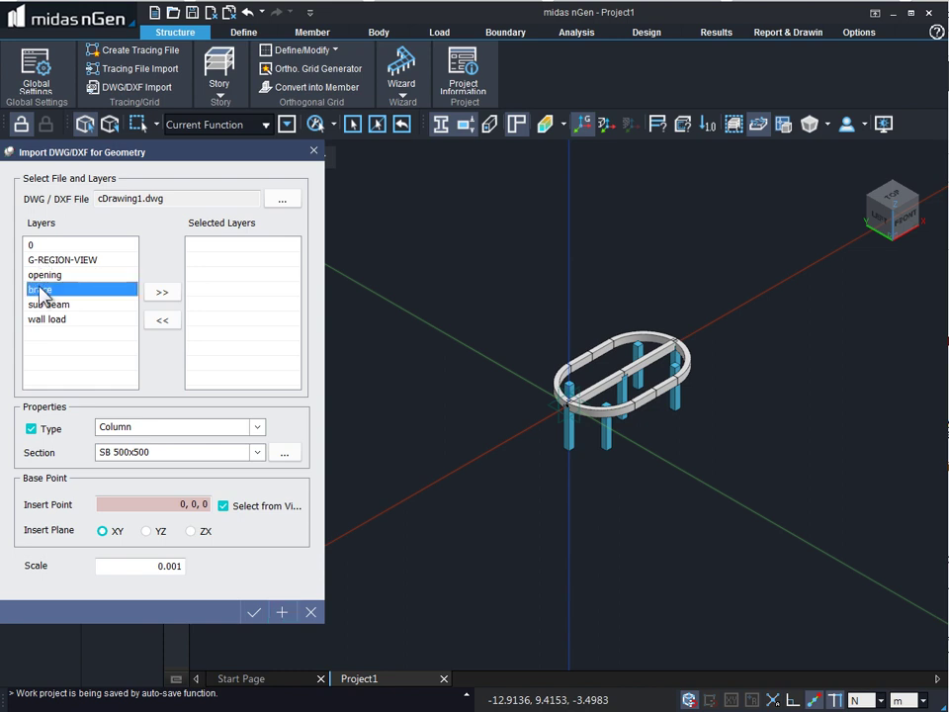
{"action": "left_click", "coordinate": [162, 292]}
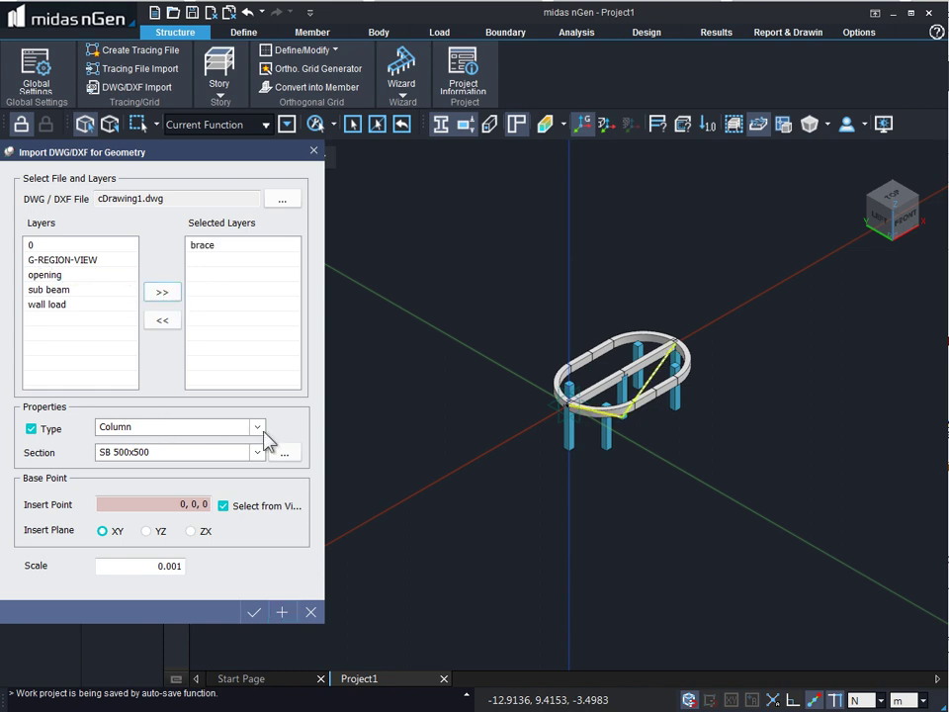
{"action": "left_click", "coordinate": [257, 427]}
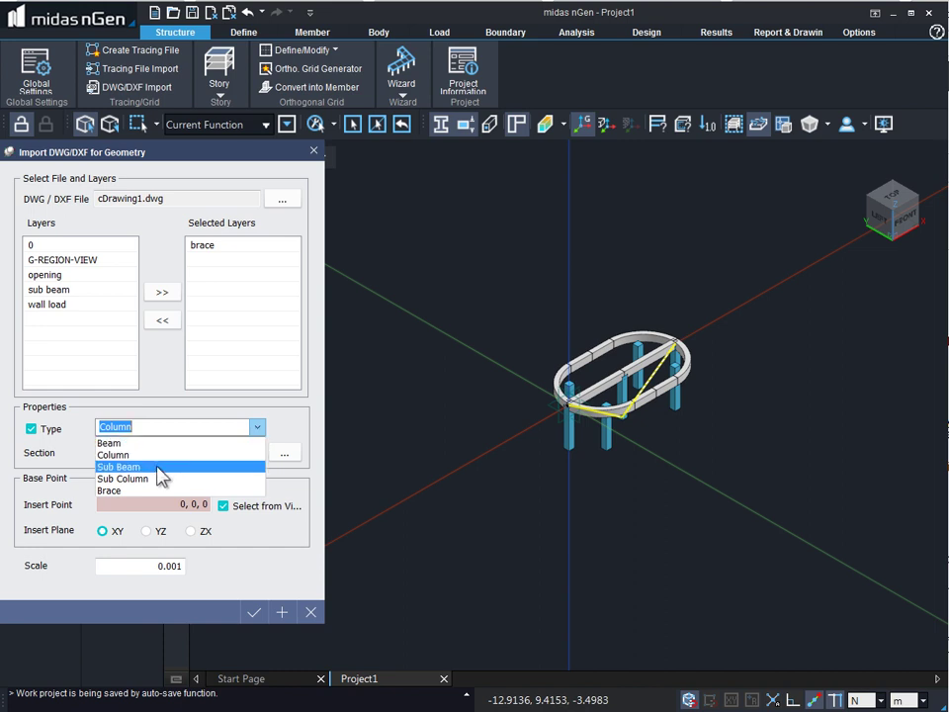
{"action": "left_click", "coordinate": [144, 490]}
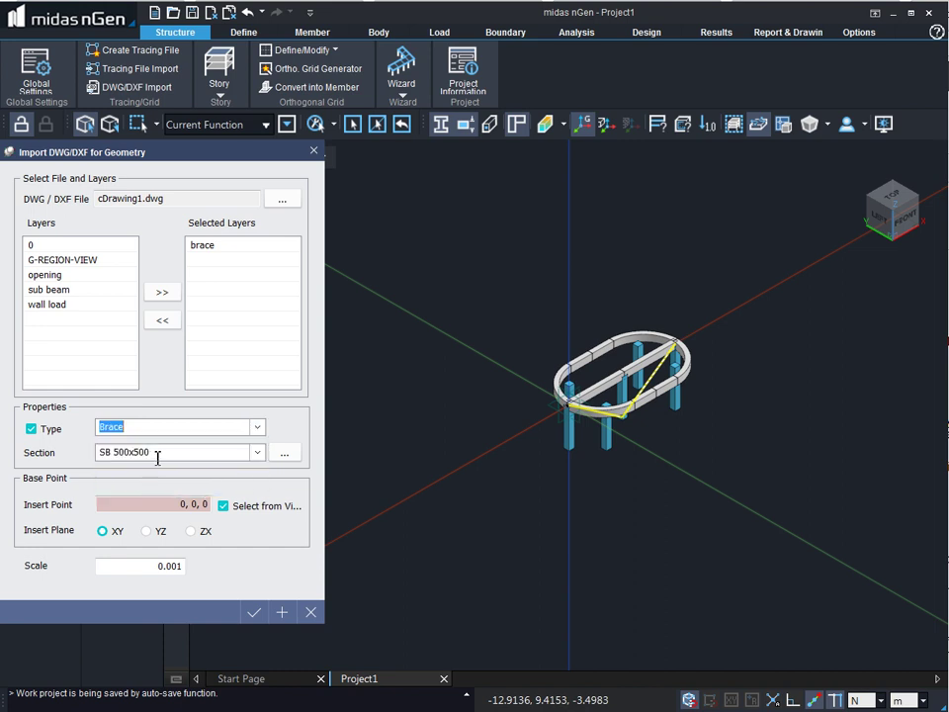
{"action": "left_click", "coordinate": [257, 452]}
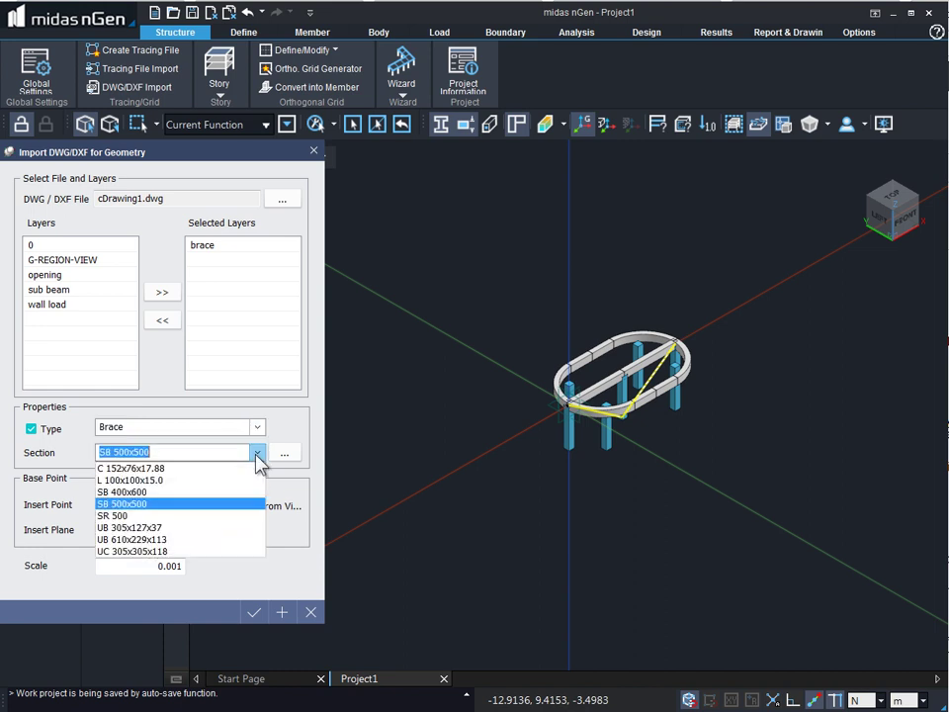
{"action": "left_click", "coordinate": [139, 540]}
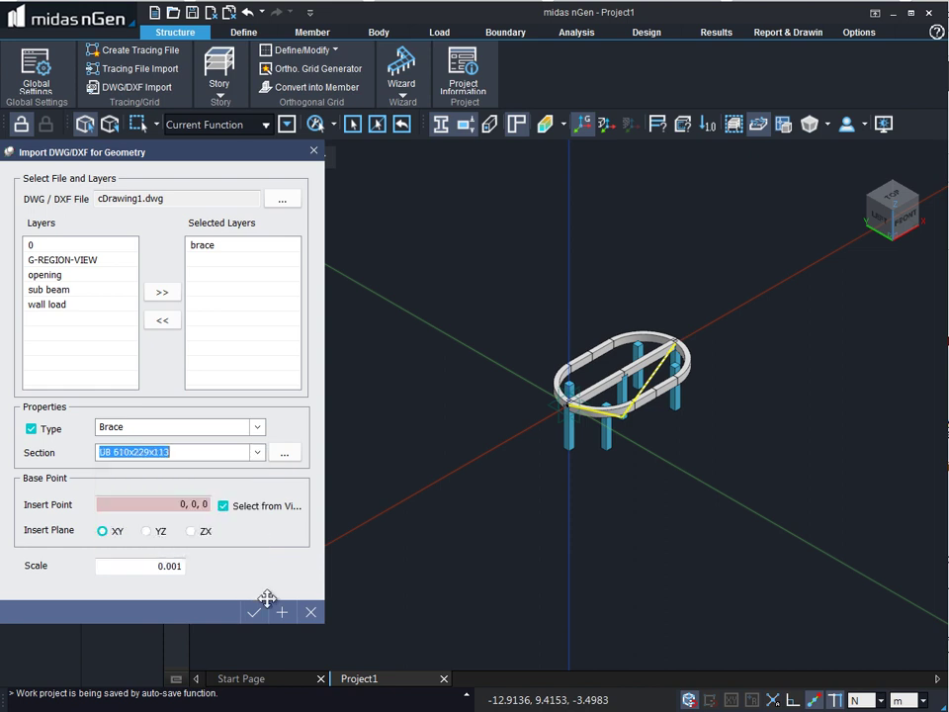
{"action": "left_click", "coordinate": [281, 613]}
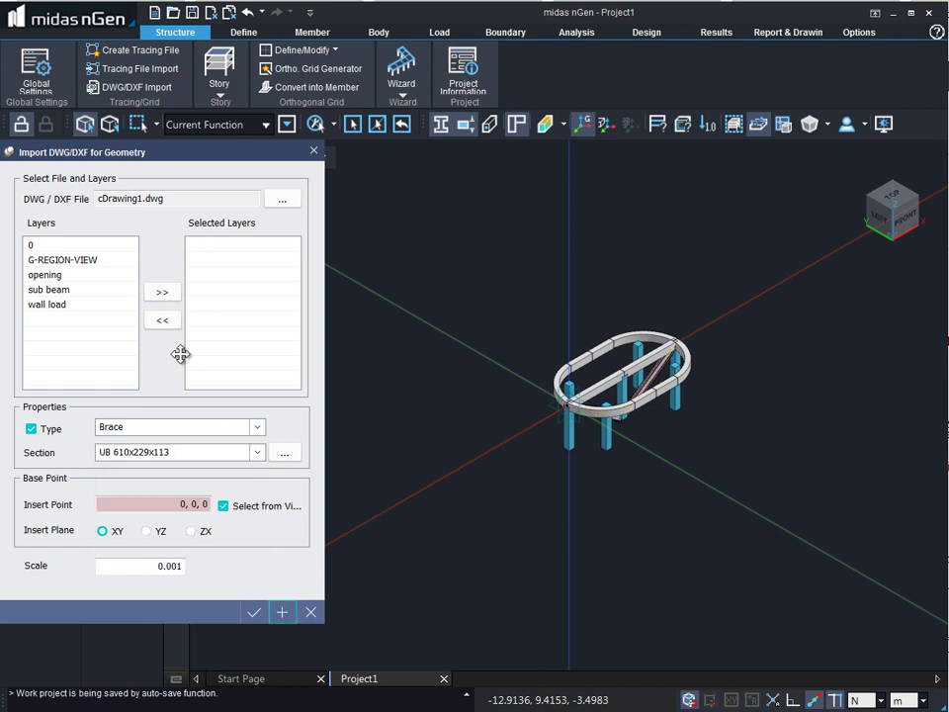
Step: Import the sub beam layer as Sub Beam members with section UB 305x127x37
{"action": "left_click", "coordinate": [49, 292]}
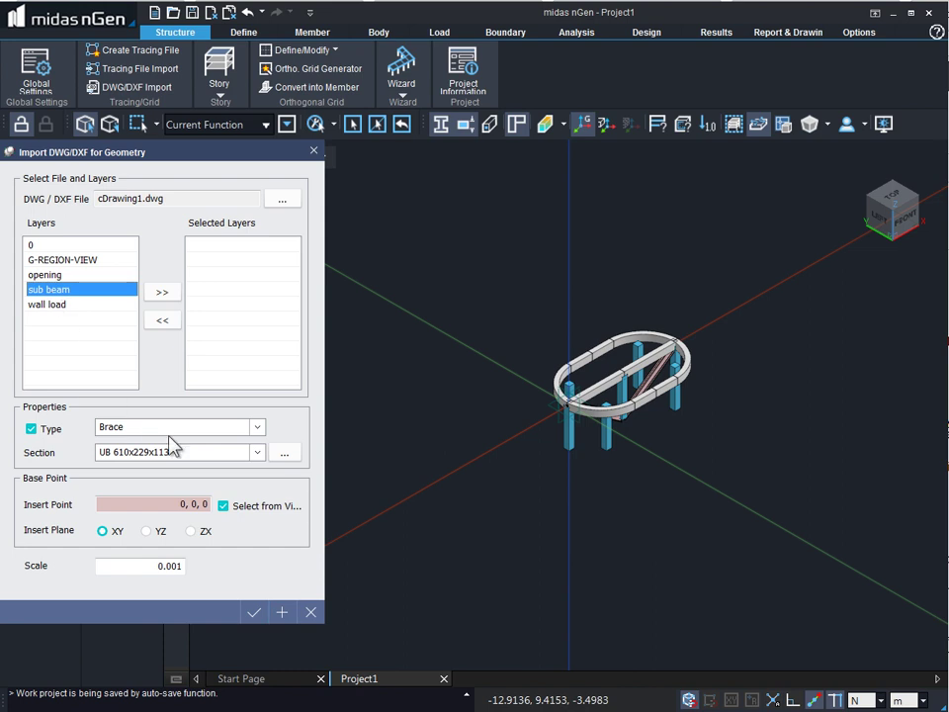
{"action": "left_click", "coordinate": [168, 297]}
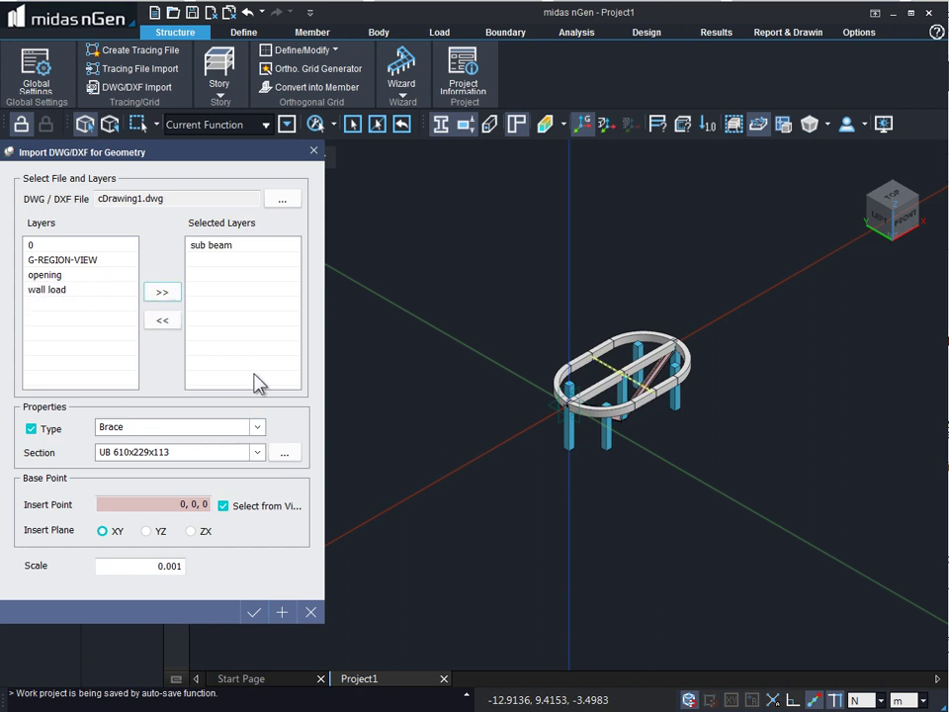
{"action": "left_click", "coordinate": [259, 427]}
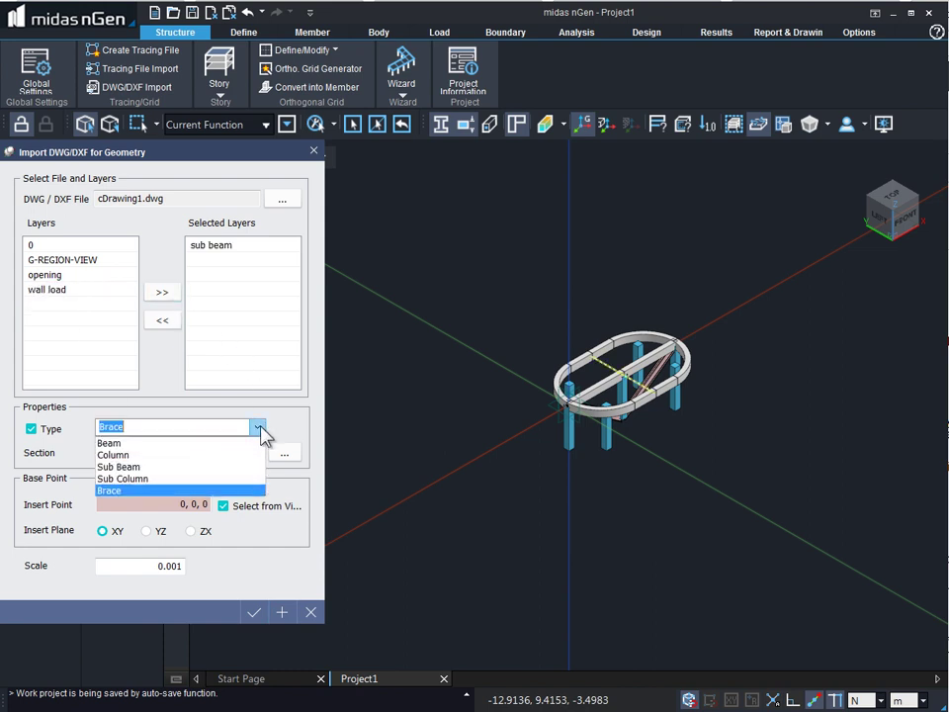
{"action": "left_click", "coordinate": [204, 470]}
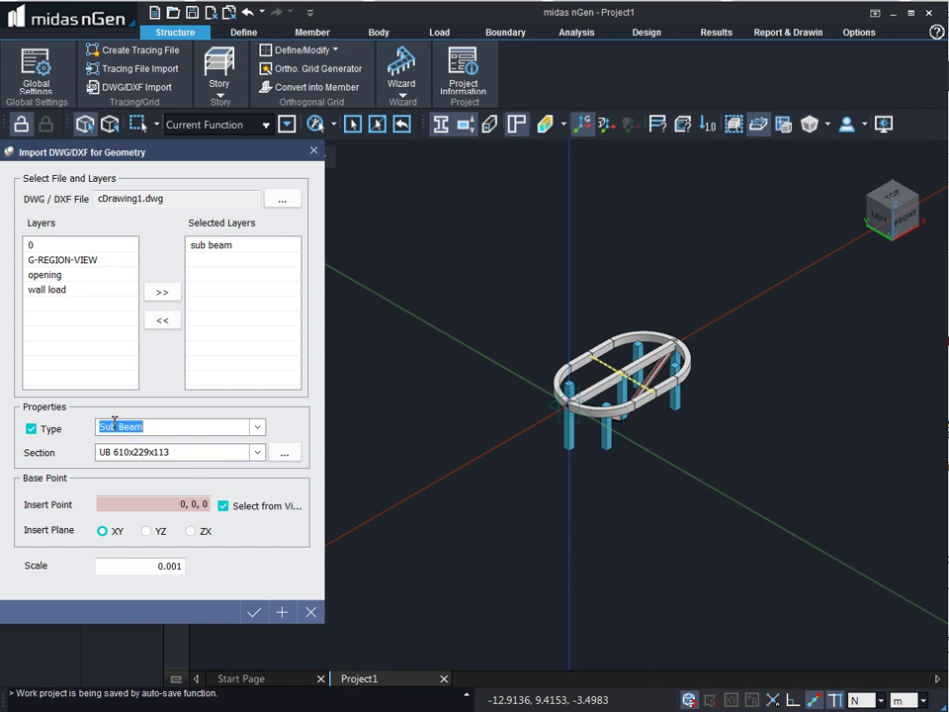
{"action": "left_click", "coordinate": [257, 452]}
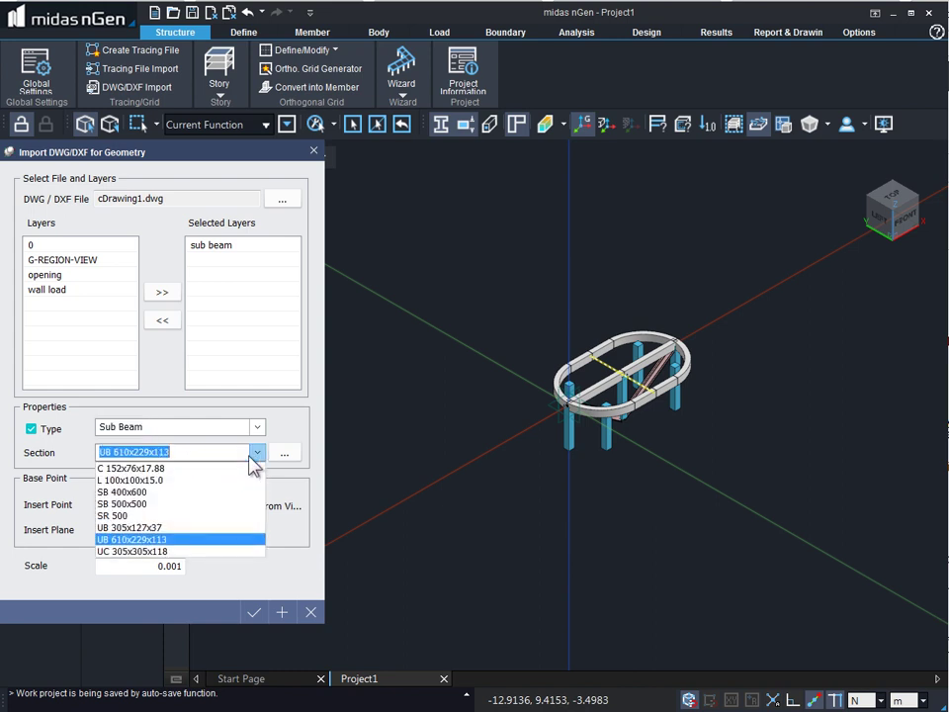
{"action": "left_click", "coordinate": [205, 532]}
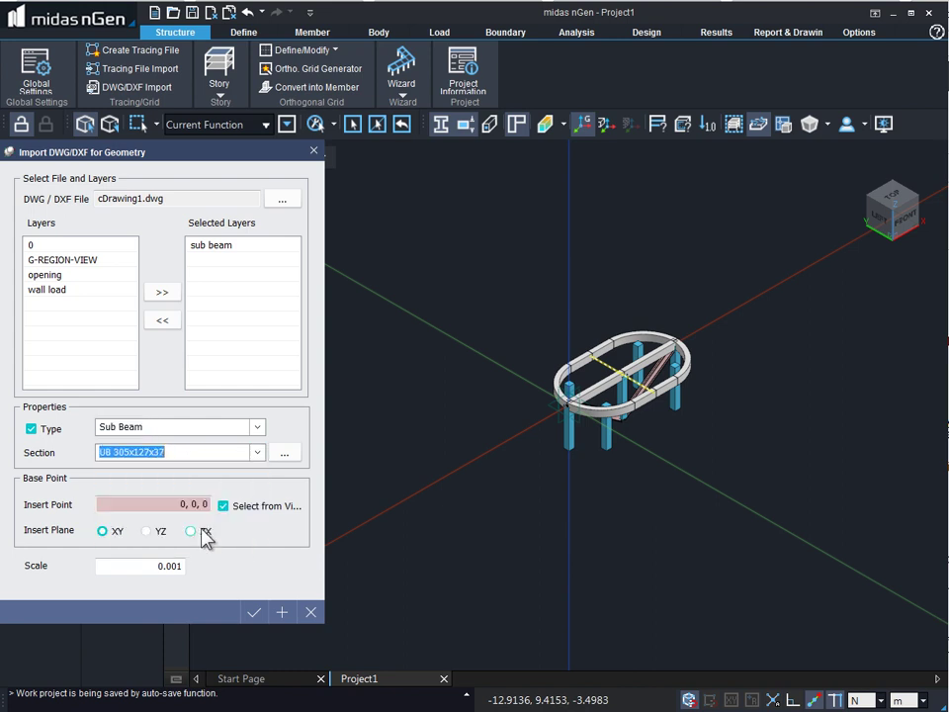
{"action": "left_click", "coordinate": [282, 613]}
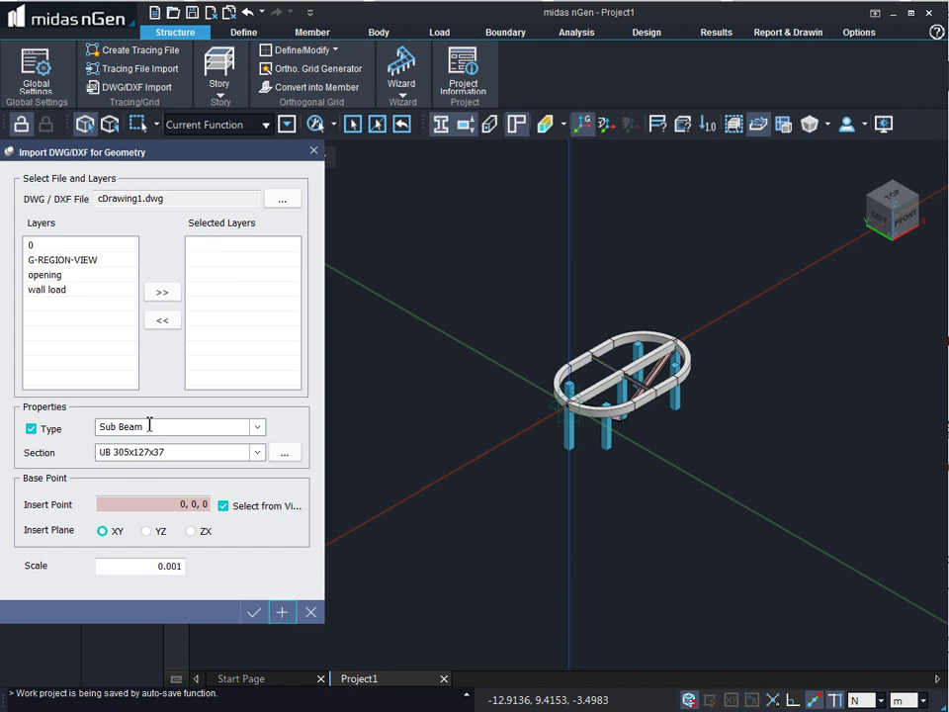
{"action": "left_click", "coordinate": [258, 426]}
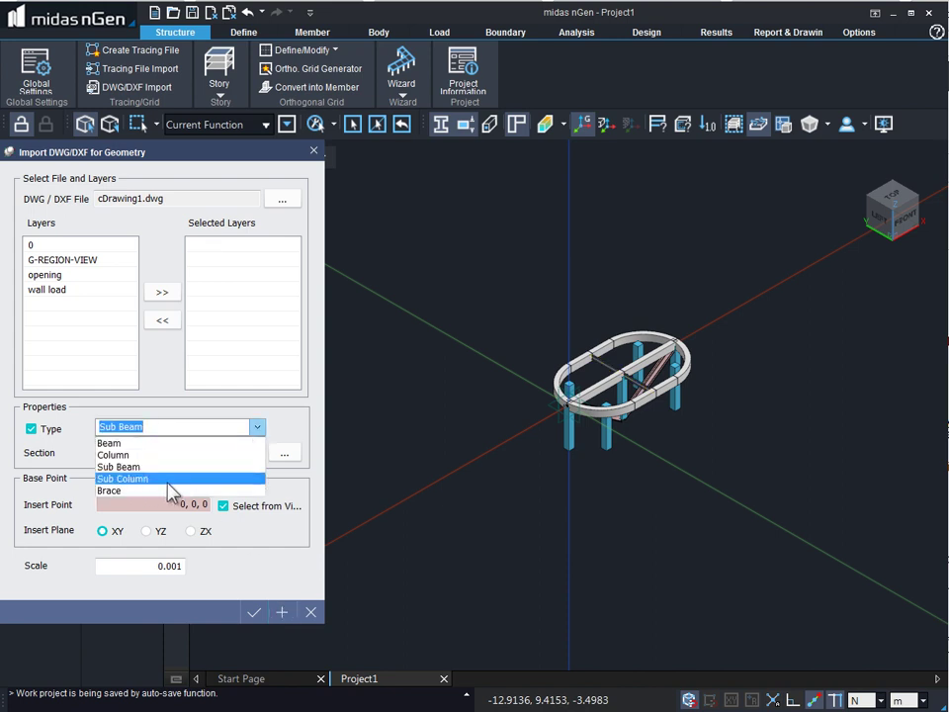
{"action": "left_click", "coordinate": [258, 427]}
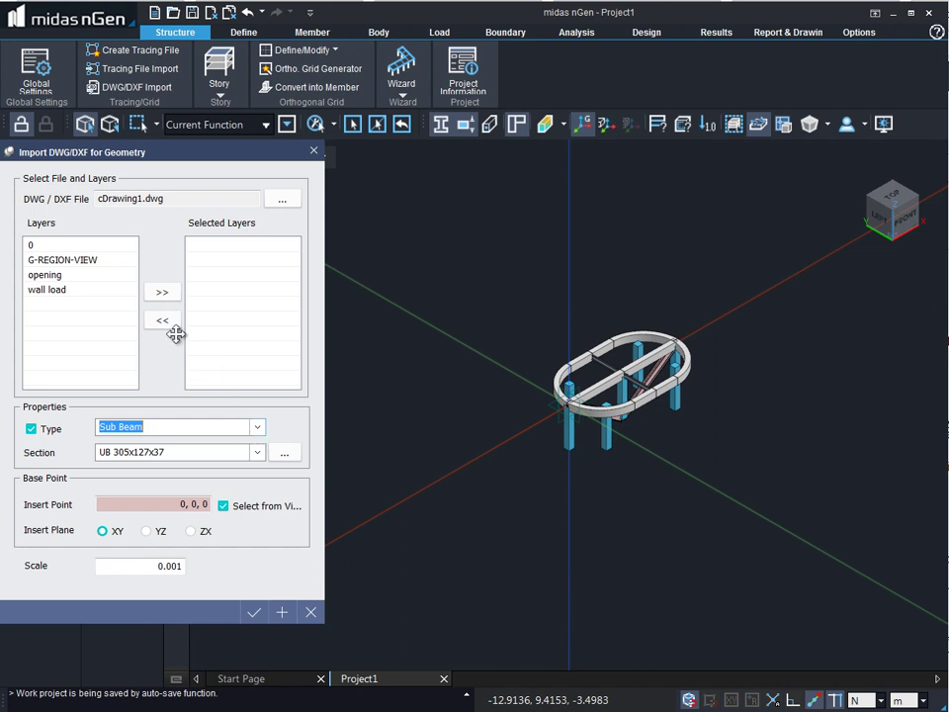
Step: Import the opening and wall load layers with no member type, and close the import window
{"action": "left_click", "coordinate": [45, 275]}
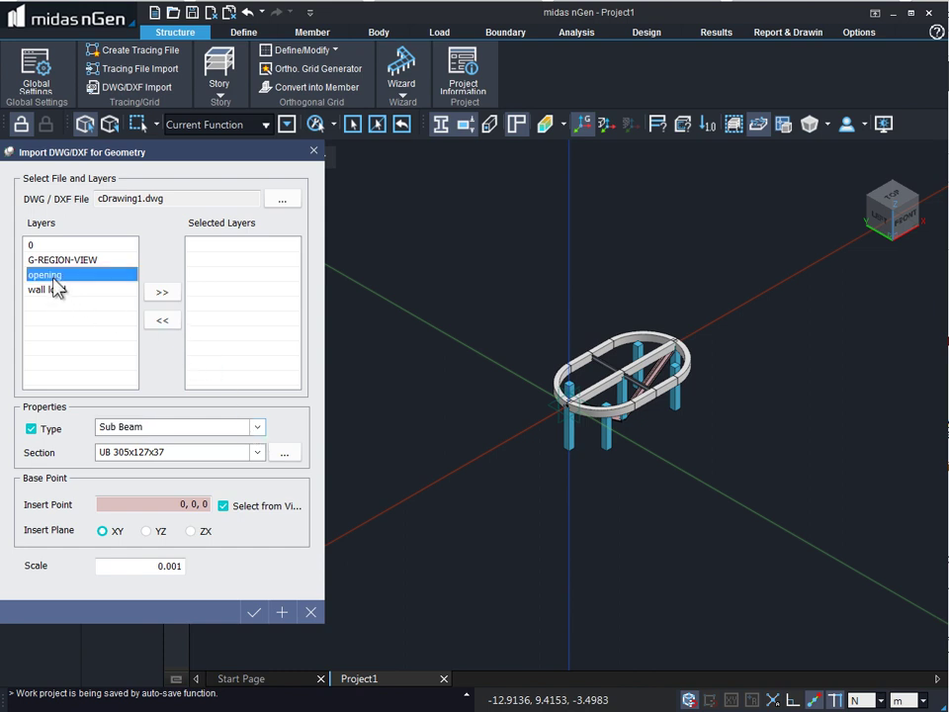
{"action": "left_click", "coordinate": [49, 292], "text": "ctrl"}
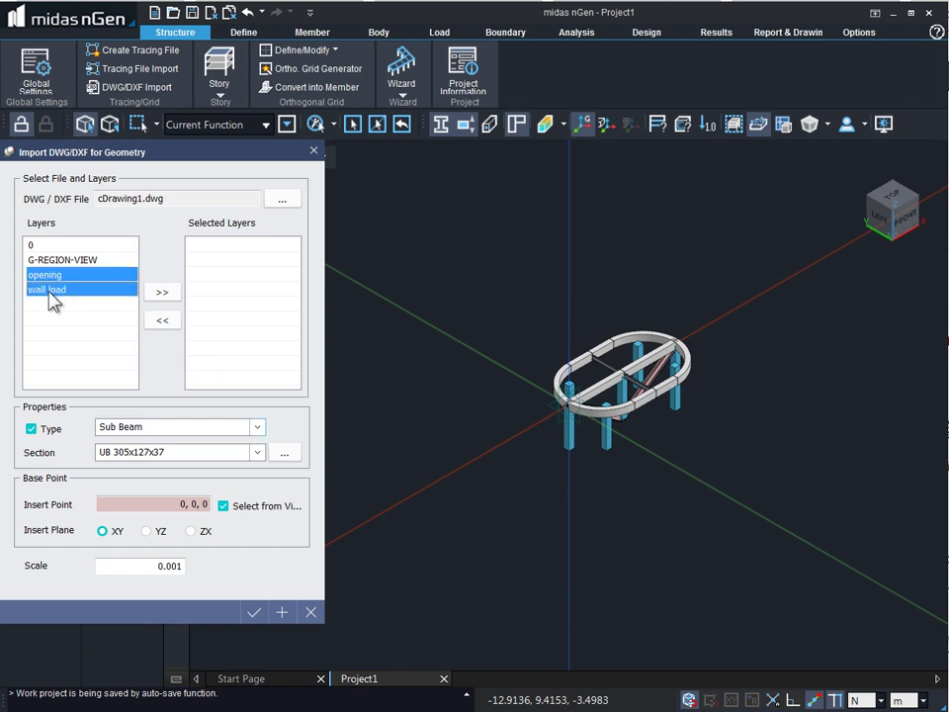
{"action": "left_click", "coordinate": [161, 294]}
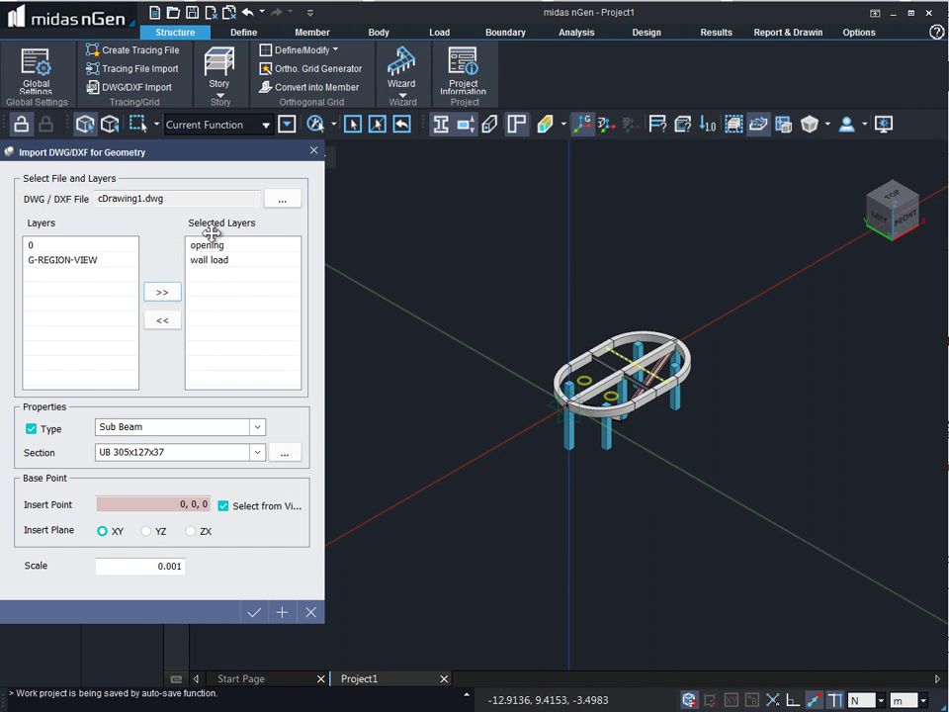
{"action": "left_click", "coordinate": [32, 431]}
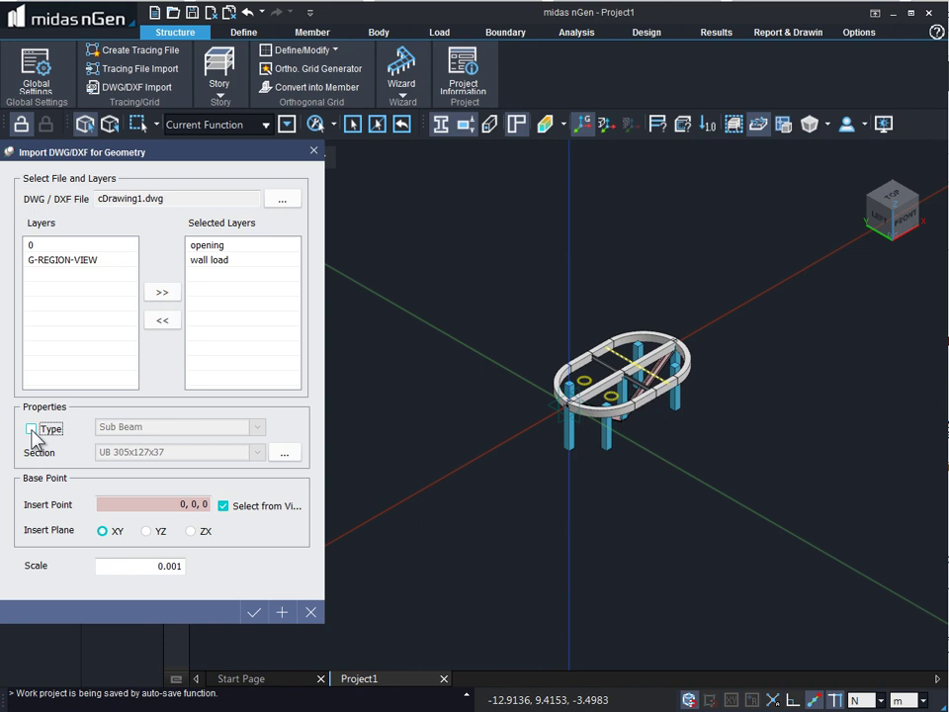
{"action": "left_click", "coordinate": [251, 614]}
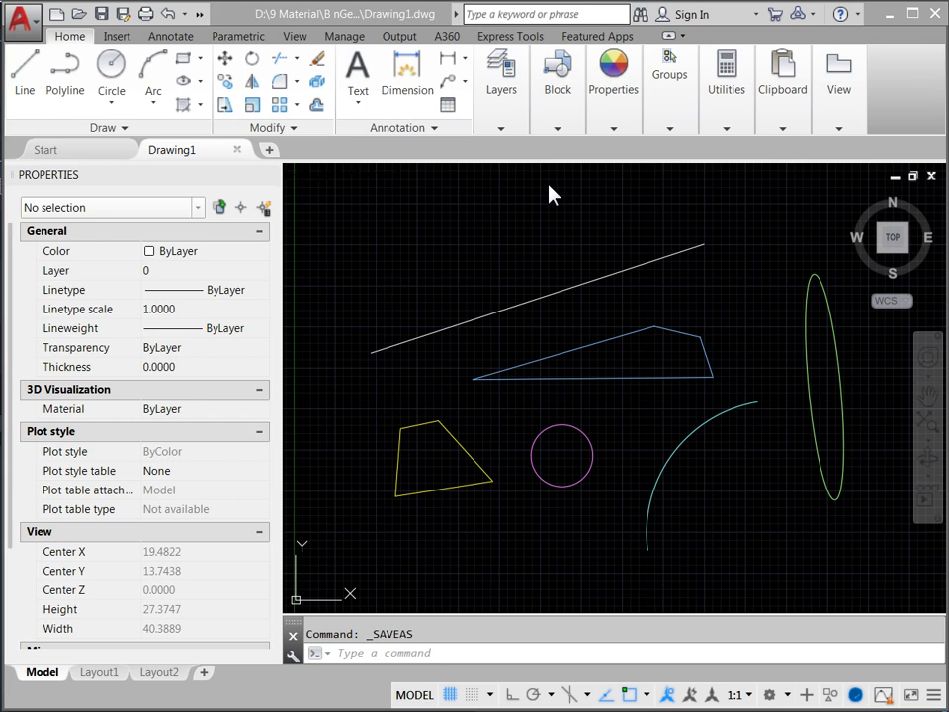
{"action": "left_click", "coordinate": [524, 313]}
{"action": "left_click", "coordinate": [712, 376]}
{"action": "left_click", "coordinate": [806, 393]}
{"action": "left_click", "coordinate": [731, 397]}
{"action": "key", "text": "Escape"}
{"action": "left_click", "coordinate": [581, 428]}
{"action": "key", "text": "Escape"}
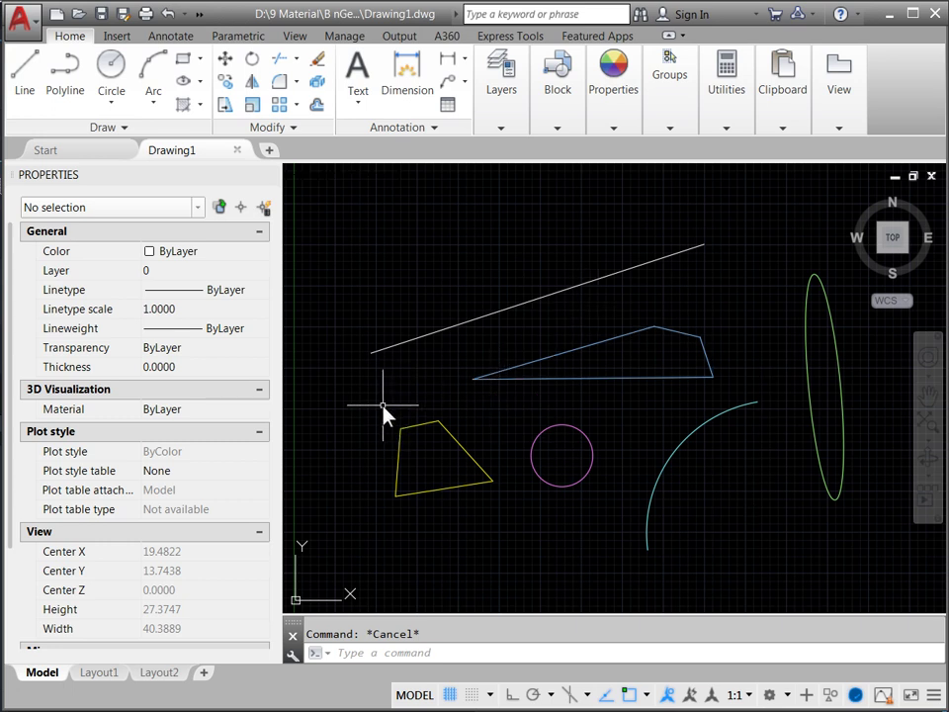
{"action": "left_click", "coordinate": [411, 420]}
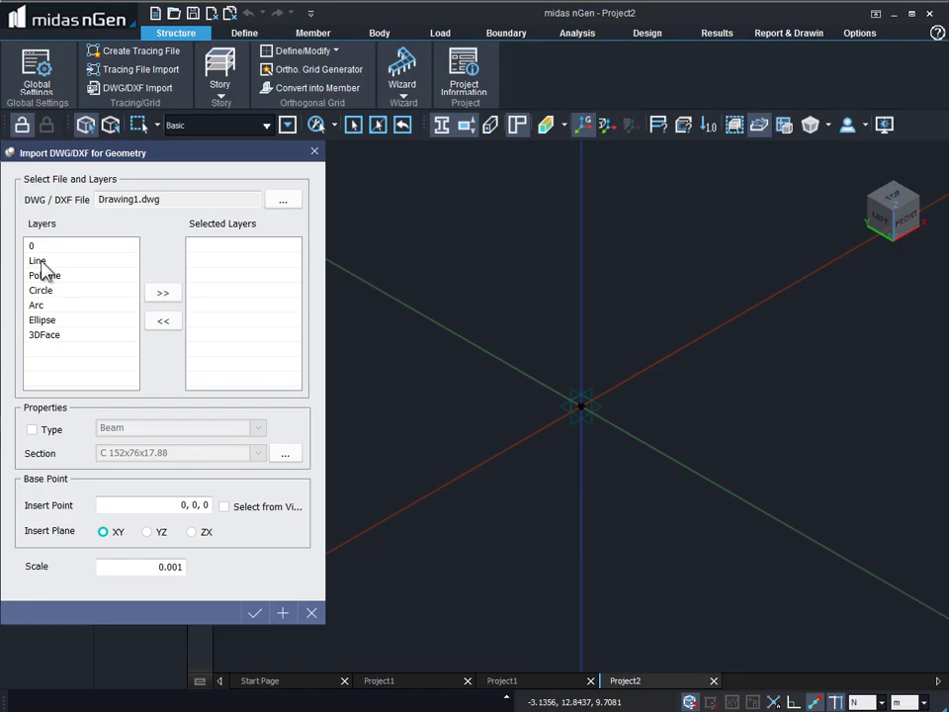
Step: Import the Line and Polyline layers into Project2 as geometry
{"action": "left_click", "coordinate": [37, 261]}
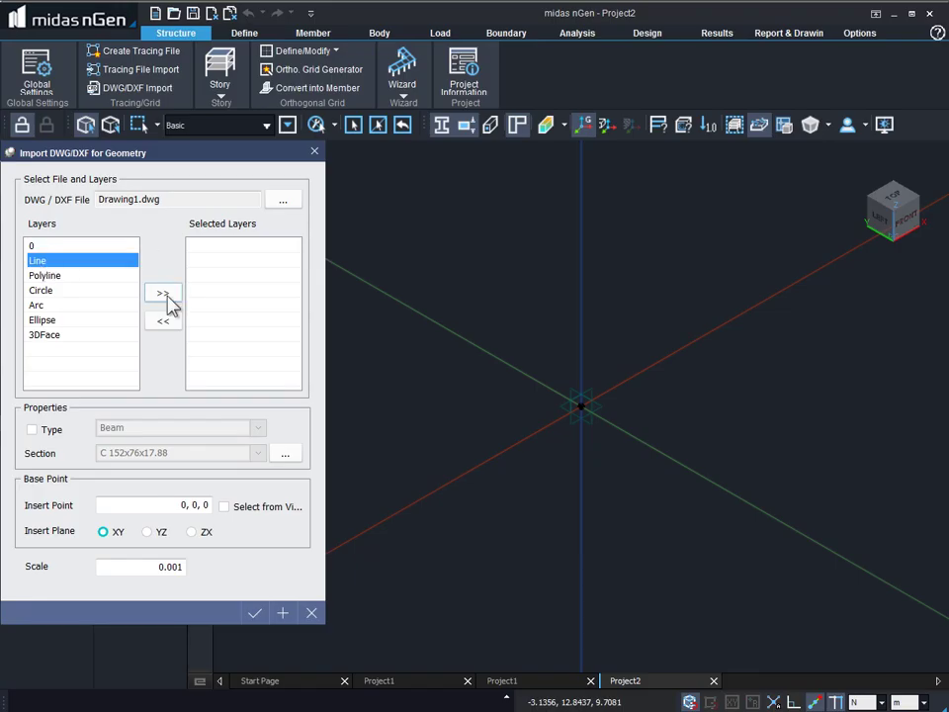
{"action": "left_click", "coordinate": [163, 292]}
{"action": "left_click", "coordinate": [286, 614]}
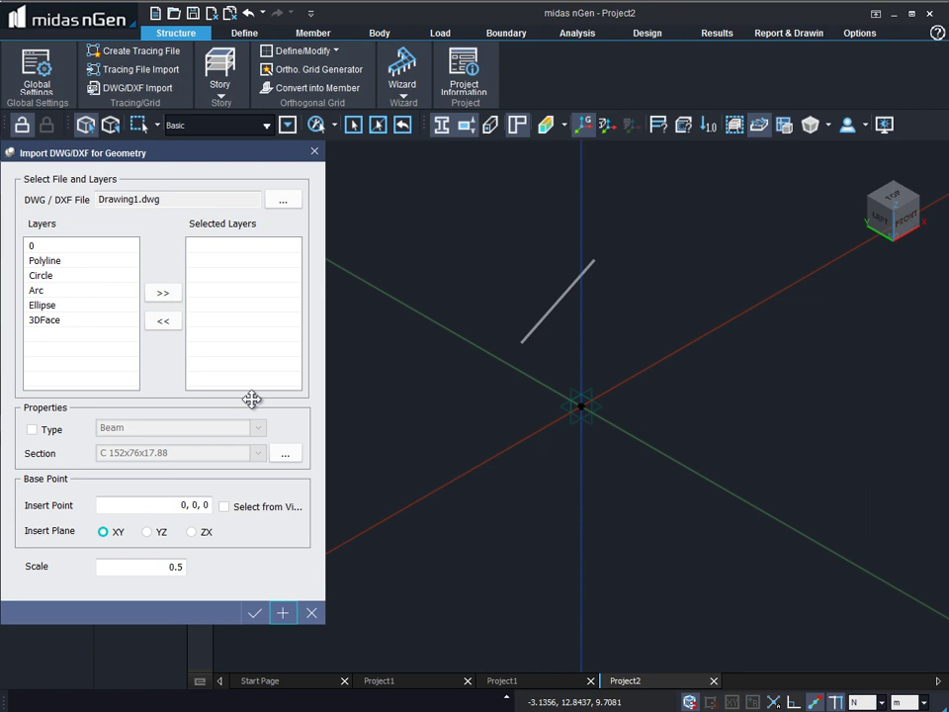
{"action": "left_click", "coordinate": [49, 260]}
{"action": "left_click", "coordinate": [161, 293]}
{"action": "left_click", "coordinate": [282, 614]}
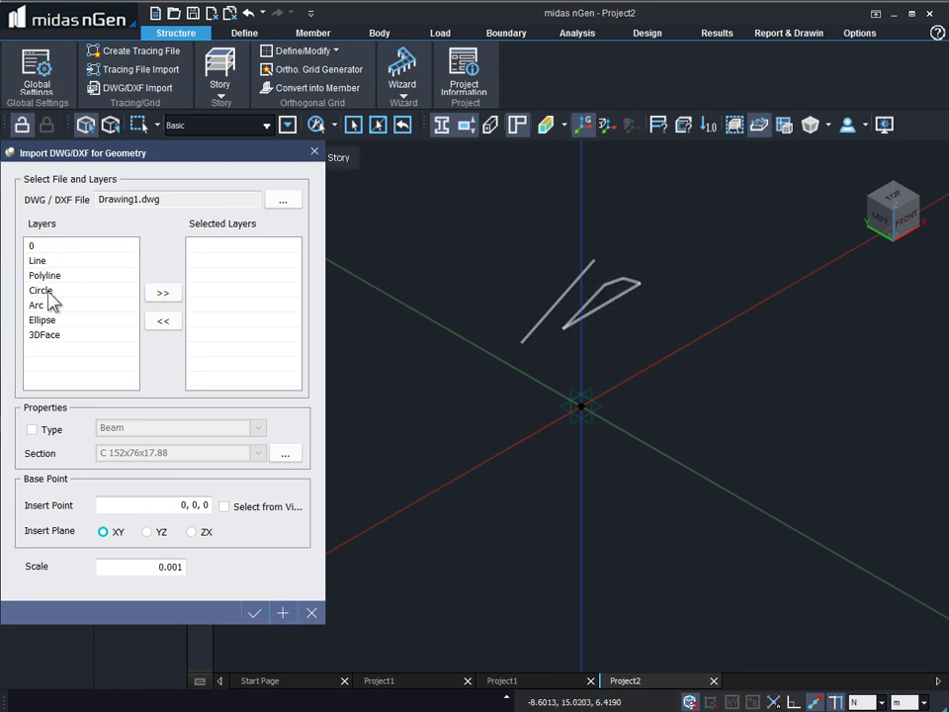
Step: Import the Circle layer at scale 0.5
{"action": "left_click", "coordinate": [44, 289]}
{"action": "left_click", "coordinate": [163, 292]}
{"action": "triple_click", "coordinate": [140, 566]}
{"action": "type", "text": "0.5"}
{"action": "left_click", "coordinate": [283, 614]}
Step: Import the Arc and Ellipse layers, then add 3DFace to Selected Layers
{"action": "left_click", "coordinate": [44, 290]}
{"action": "left_click", "coordinate": [161, 292]}
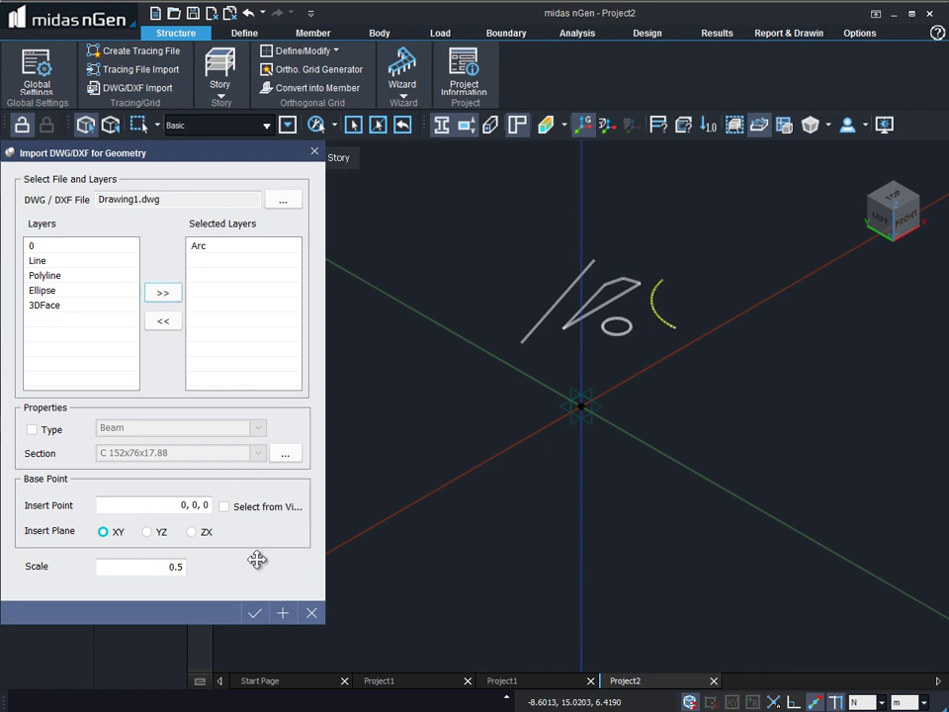
{"action": "left_click", "coordinate": [282, 614]}
{"action": "left_click", "coordinate": [44, 290]}
{"action": "left_click", "coordinate": [163, 293]}
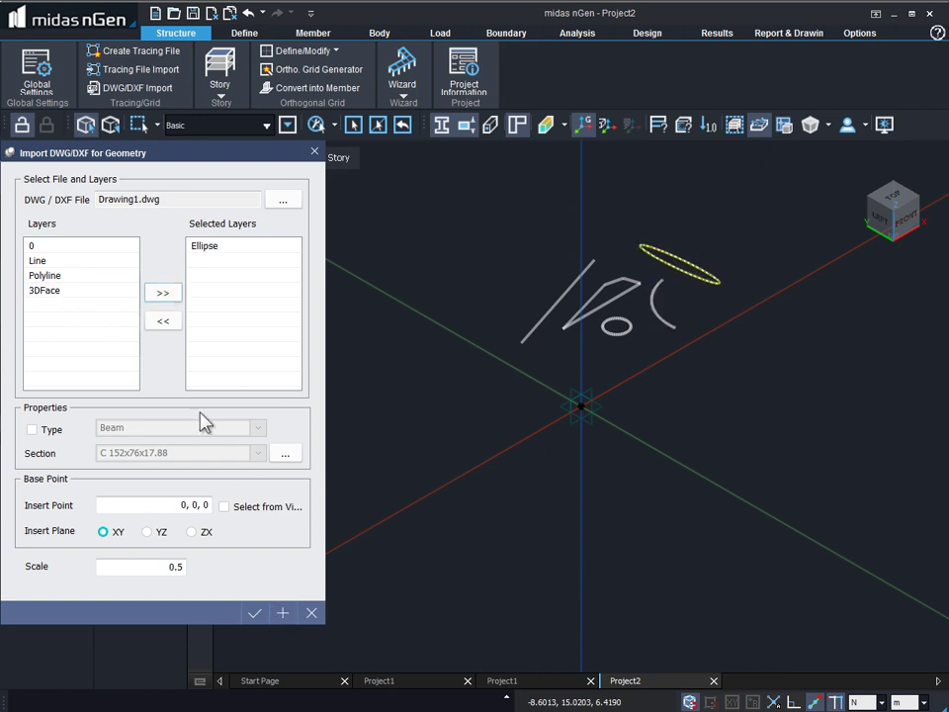
{"action": "left_click", "coordinate": [283, 614]}
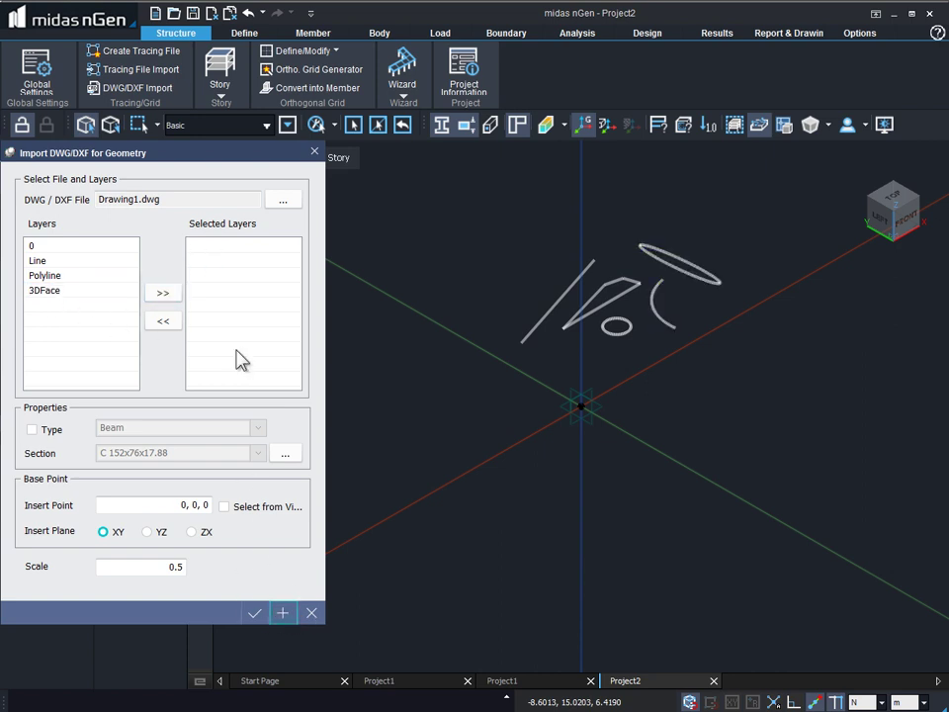
{"action": "left_click", "coordinate": [41, 293]}
{"action": "left_click", "coordinate": [156, 296]}
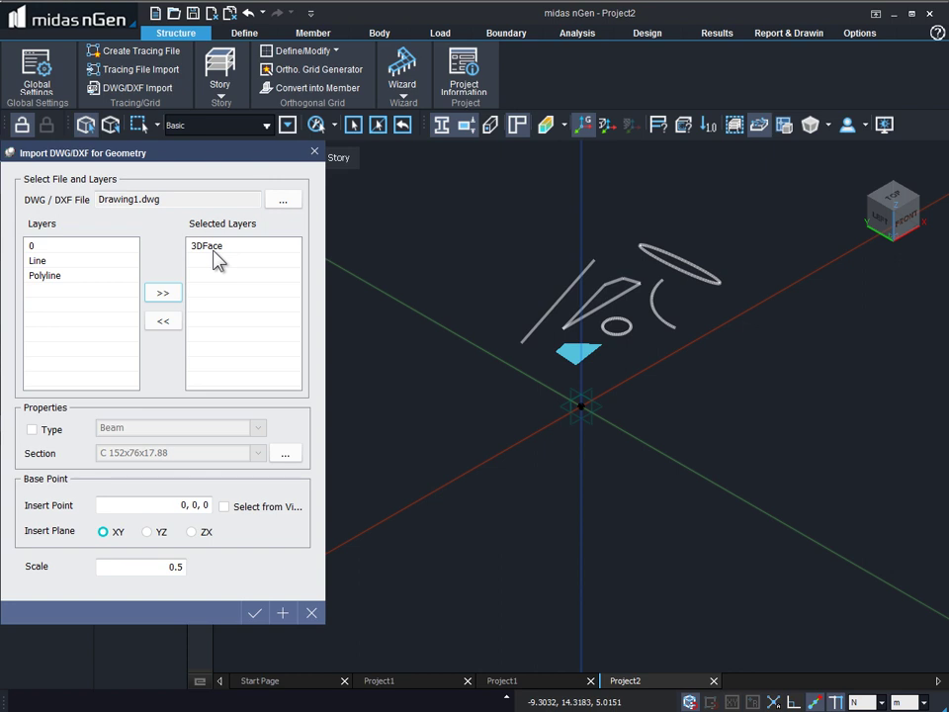
Step: Import the 3DFace layer as a flat face and select it to inspect it
{"action": "left_click", "coordinate": [259, 613]}
{"action": "left_click", "coordinate": [579, 353]}
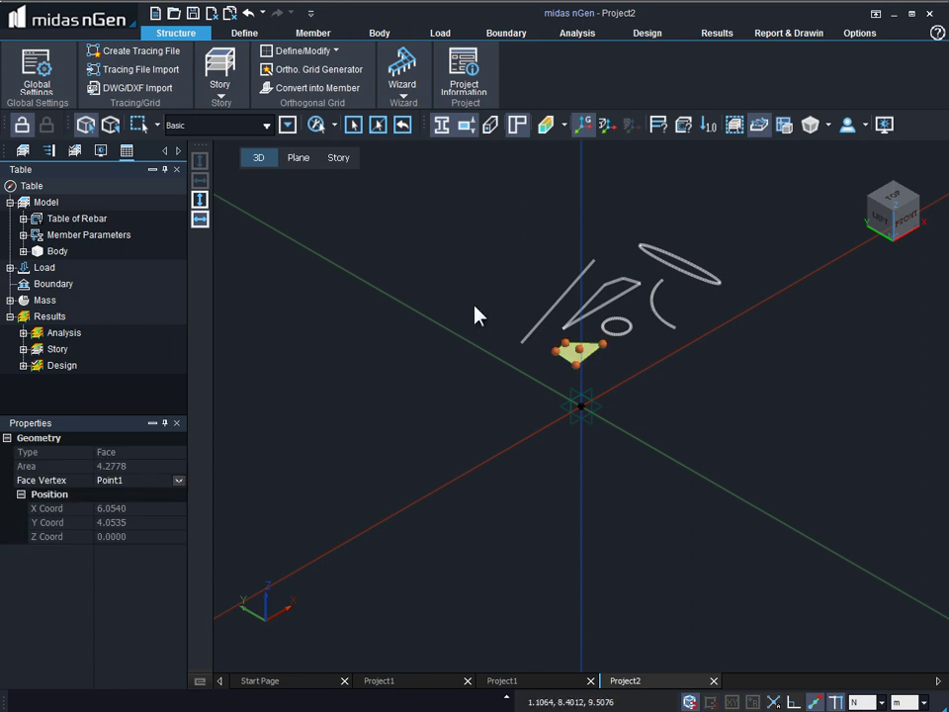
{"action": "left_click", "coordinate": [560, 389]}
Step: Pan and zoom to centre the imported lines, circle, arc, ellipse and face
{"action": "middle_click_drag", "start_coordinate": [560, 389], "coordinate": [655, 386]}
{"action": "scroll", "coordinate": [708, 319], "scroll_direction": "up", "scroll_amount": 2}
{"action": "scroll", "coordinate": [753, 303], "scroll_direction": "up", "scroll_amount": 1}
{"action": "scroll", "coordinate": [753, 302], "scroll_direction": "up", "scroll_amount": 1}
{"action": "middle_click_drag", "start_coordinate": [753, 302], "coordinate": [623, 373]}
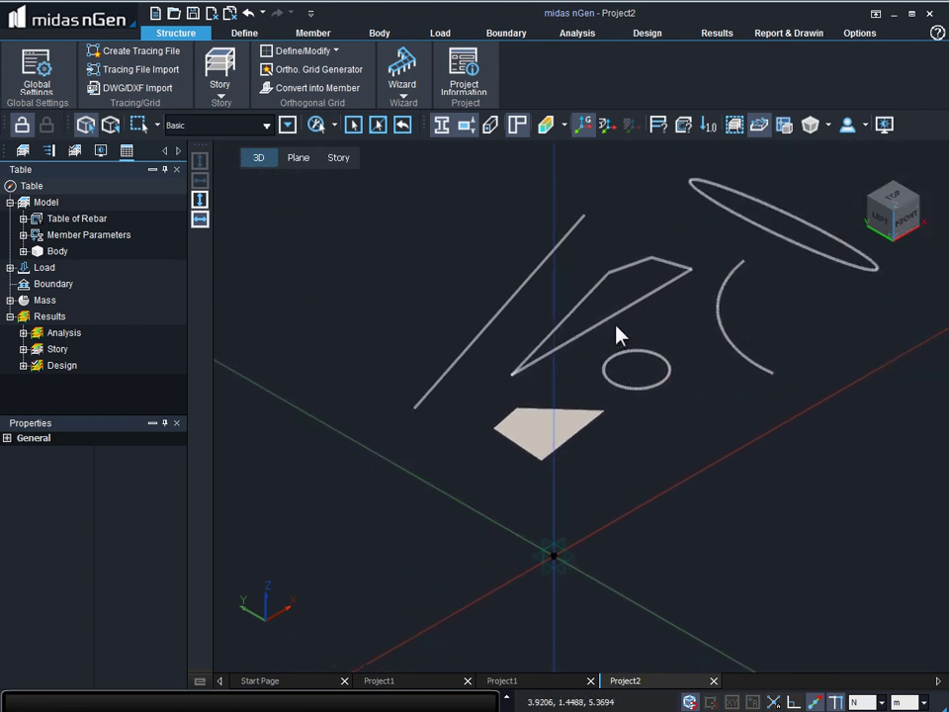
{"action": "scroll", "coordinate": [613, 307], "scroll_direction": "up", "scroll_amount": 1}
{"action": "scroll", "coordinate": [731, 287], "scroll_direction": "up", "scroll_amount": 1}
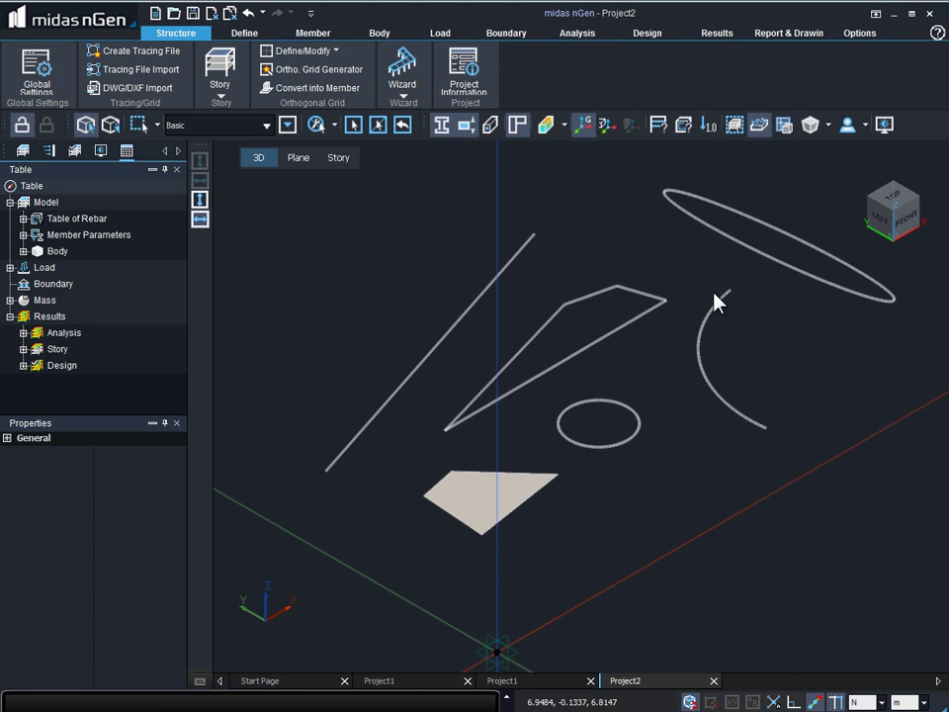